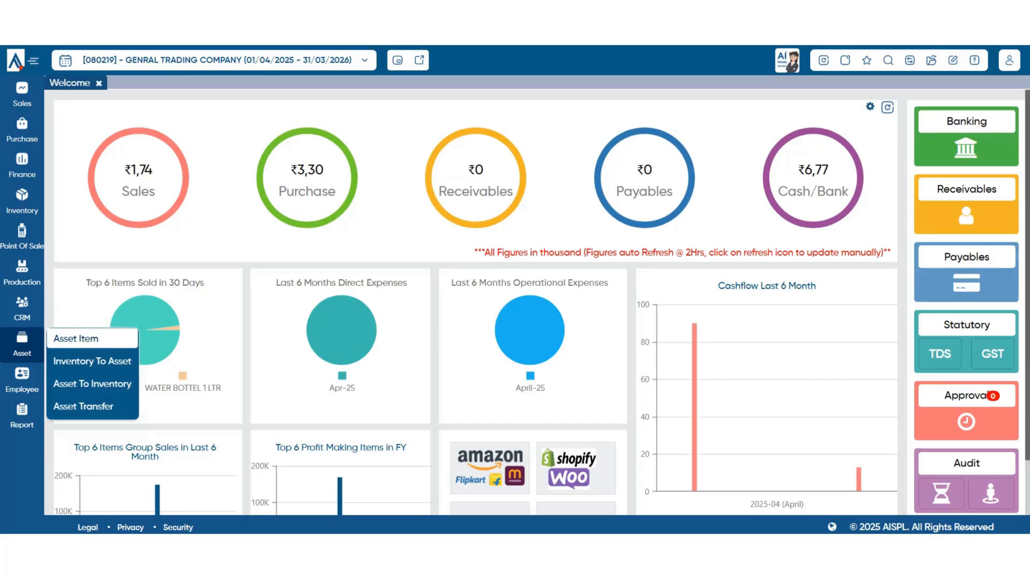
Start a new asset item named Furniture under the Default group with the type Asset
{"action": "left_click", "coordinate": [75, 338]}
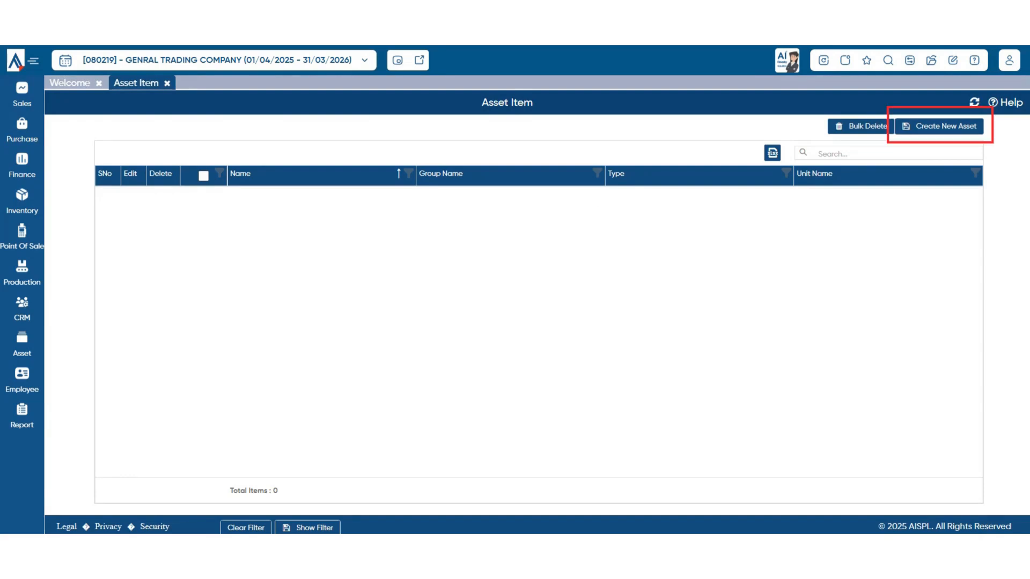
{"action": "left_click", "coordinate": [940, 126]}
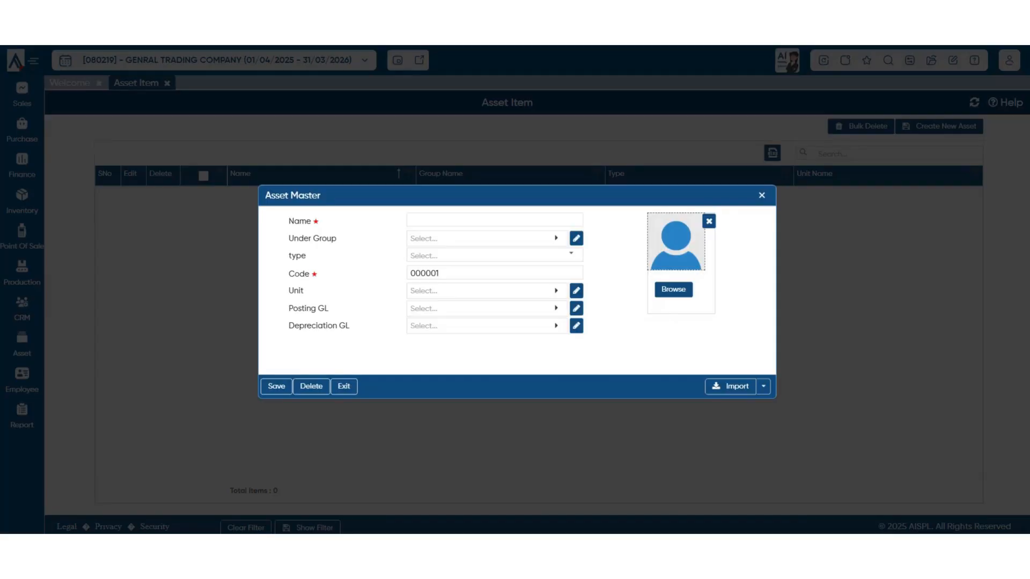
{"action": "type", "text": "Furniture"}
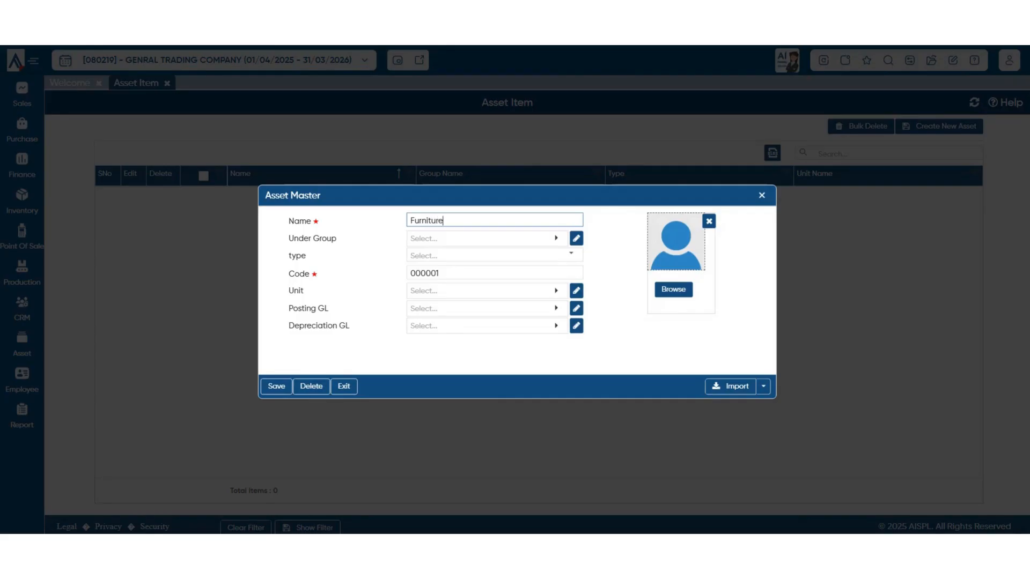
{"action": "left_click", "coordinate": [482, 238]}
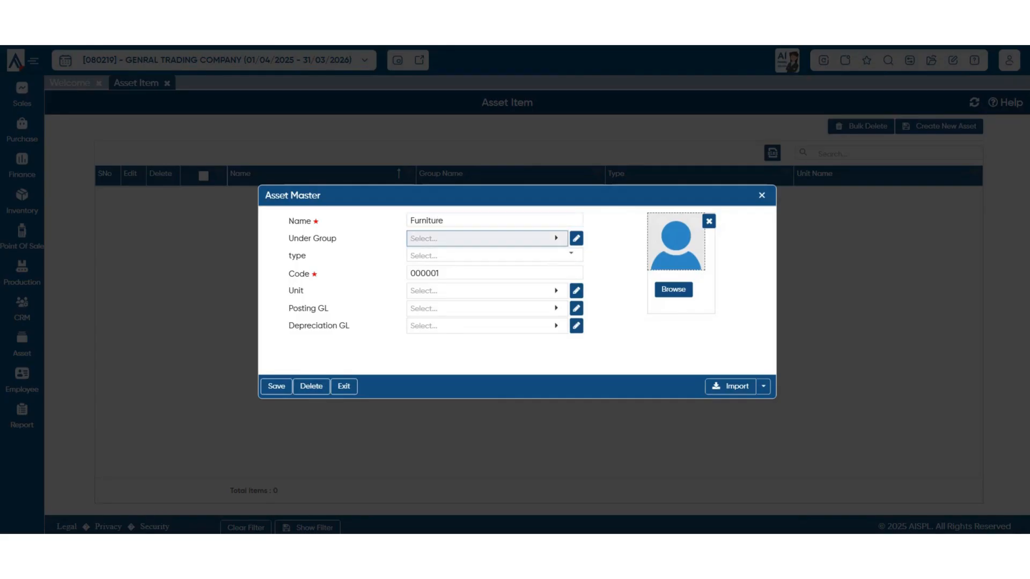
{"action": "key", "text": "Down"}
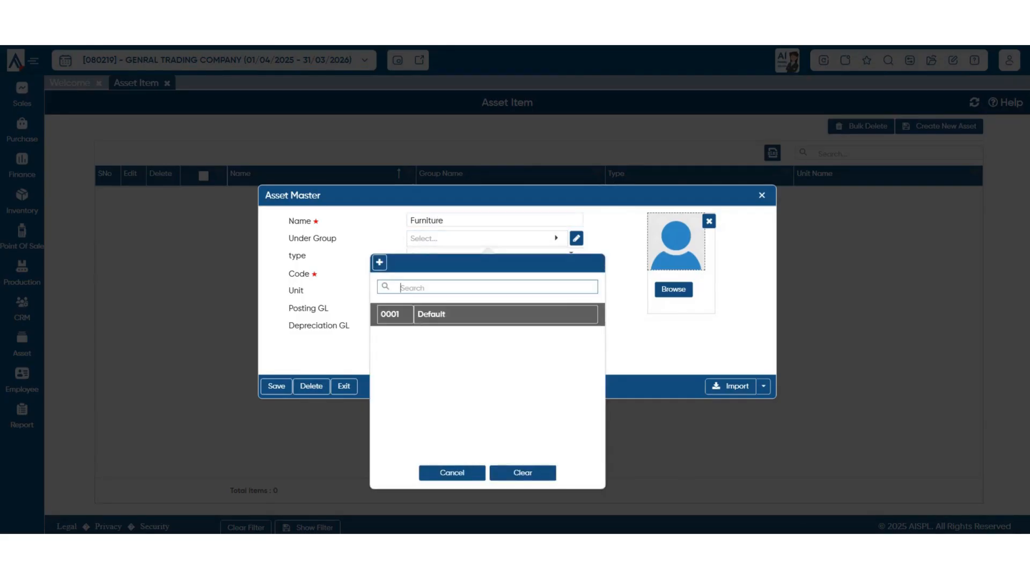
{"action": "key", "text": "Return"}
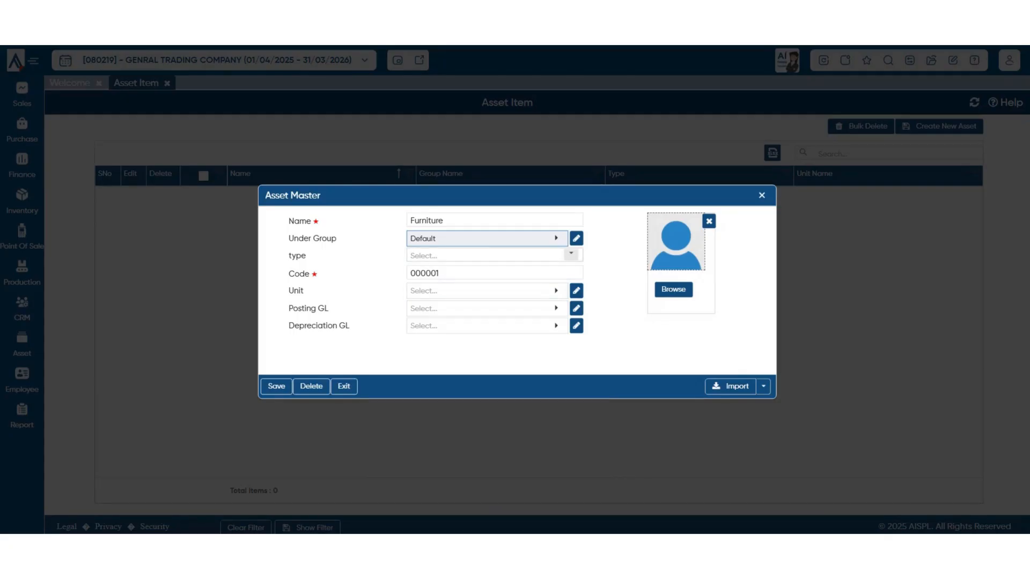
{"action": "left_click", "coordinate": [571, 254]}
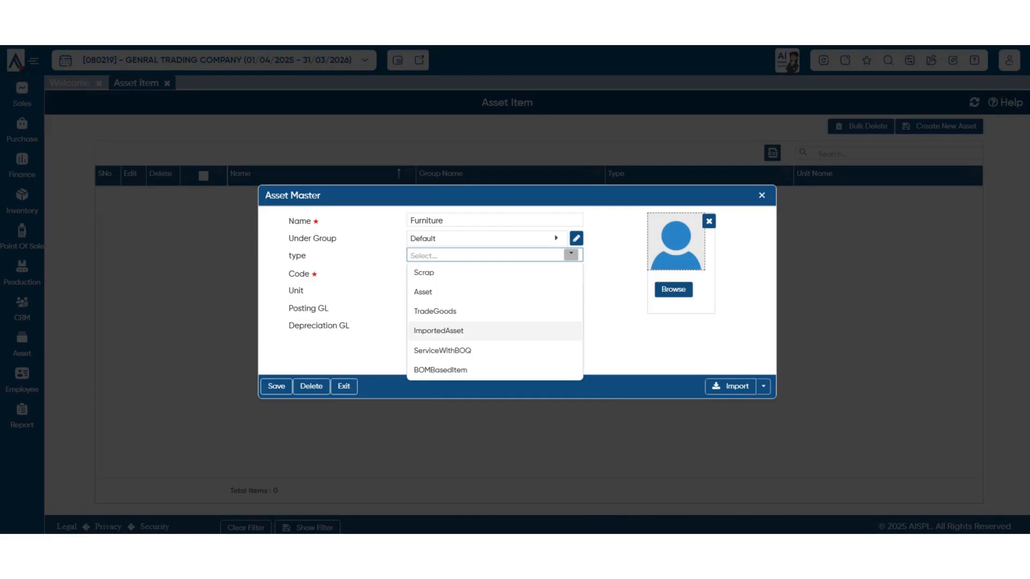
{"action": "left_click", "coordinate": [423, 292]}
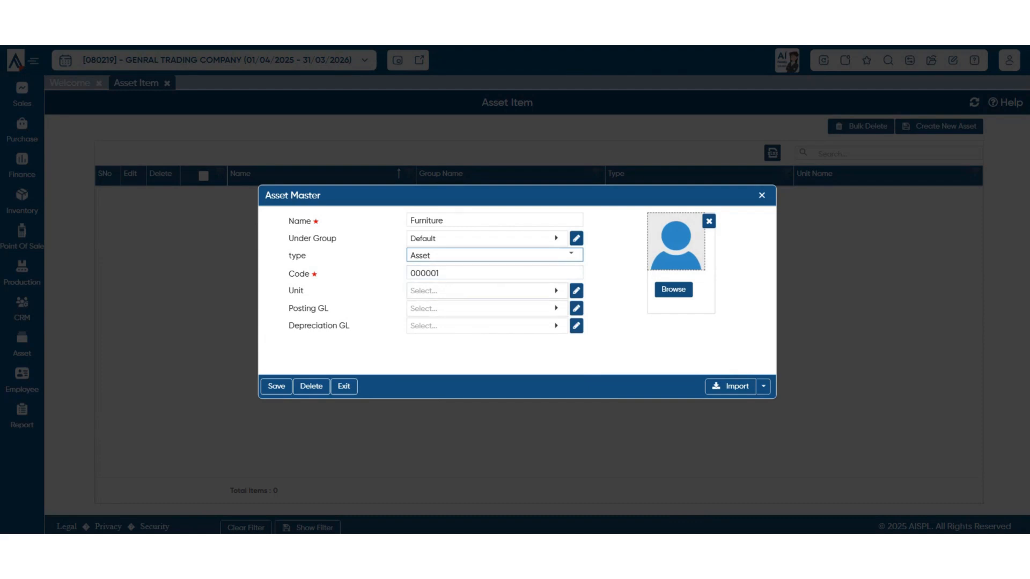
Set the Furniture asset's unit to PCS and its posting GL to Furniture & Fixtures
{"action": "left_click", "coordinate": [483, 290]}
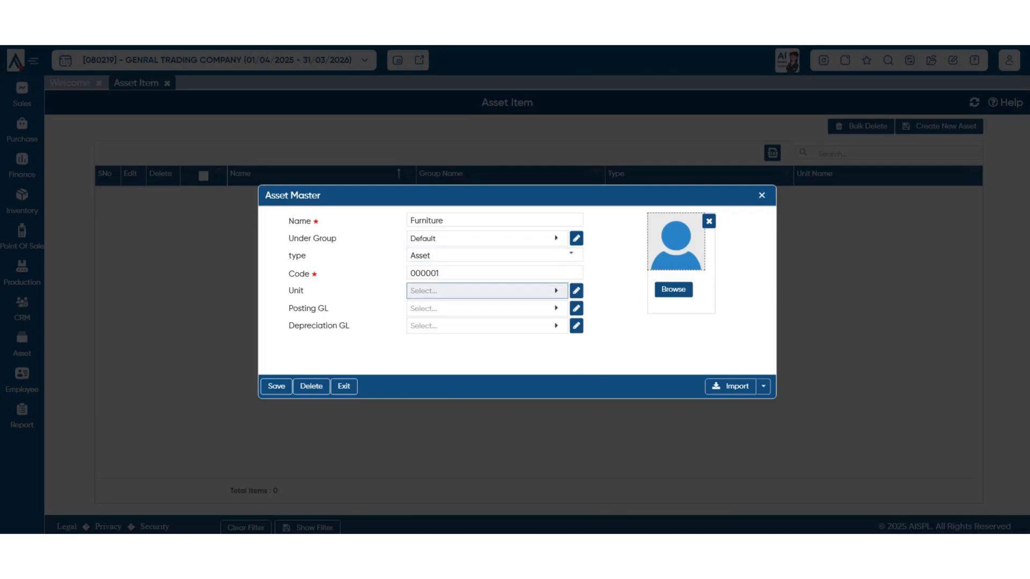
{"action": "type", "text": "pcs"}
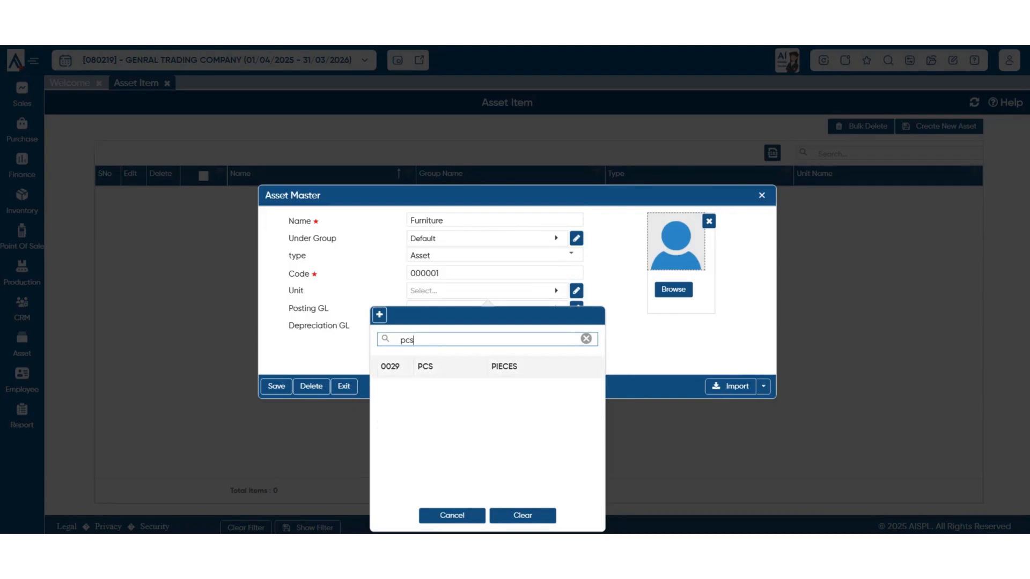
{"action": "key", "text": "Return"}
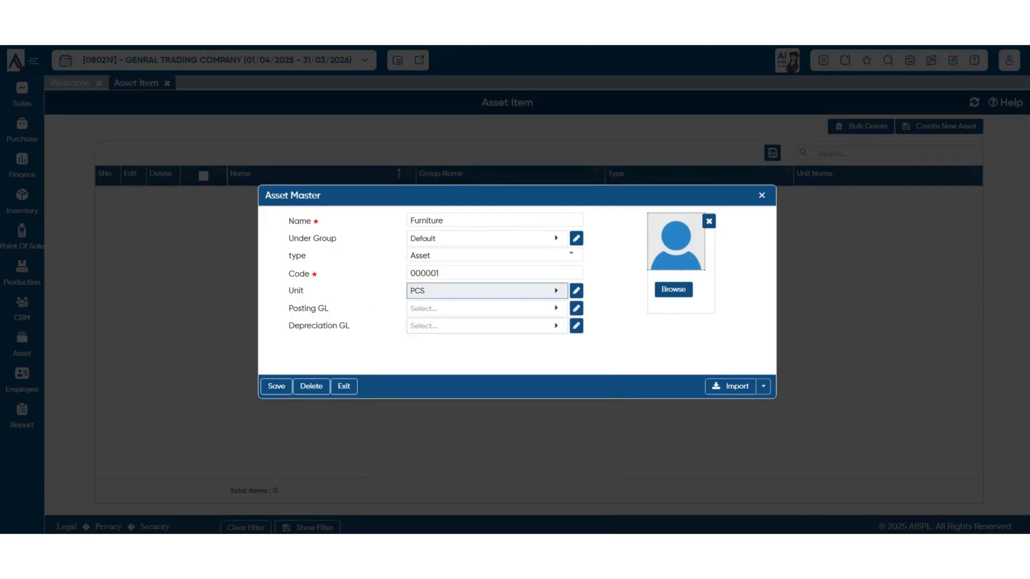
{"action": "key", "text": "Tab"}
{"action": "key", "text": "Return"}
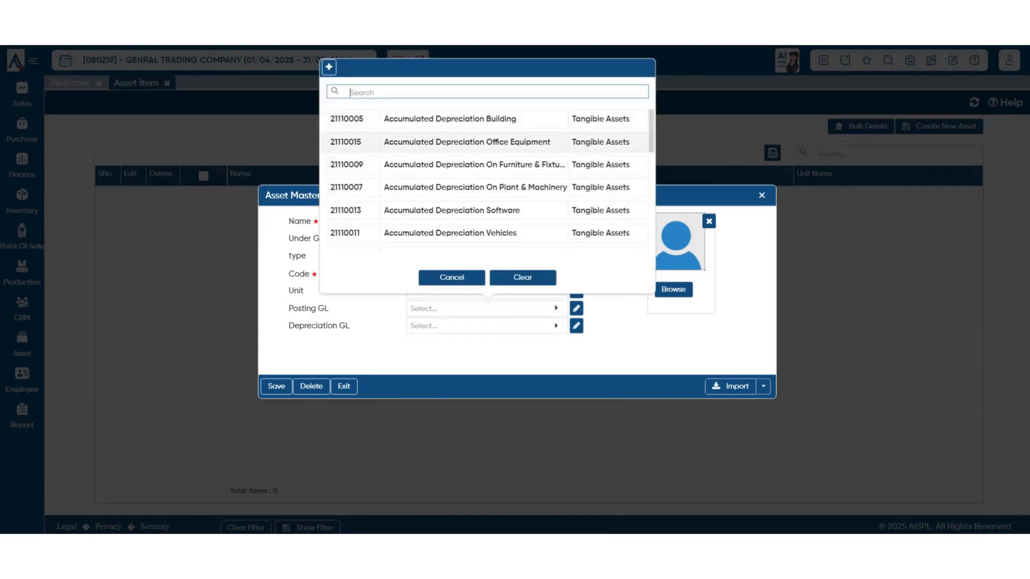
{"action": "type", "text": "fur"}
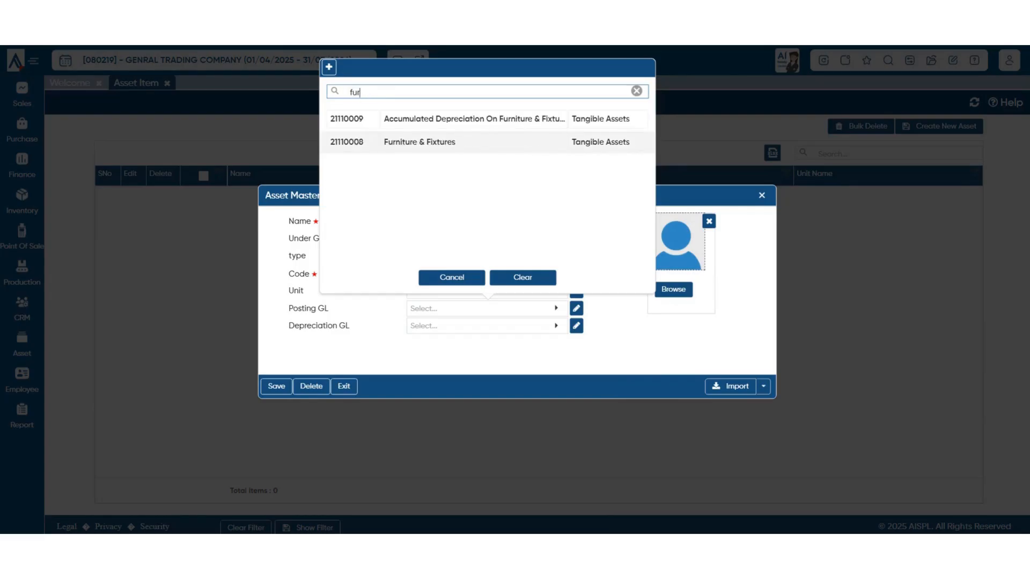
{"action": "left_click", "coordinate": [420, 142]}
Set the depreciation GL to Accumulated Depreciation On Furniture & Fixtures, then save the asset and close its form
{"action": "key", "text": "Return"}
{"action": "type", "text": "dep"}
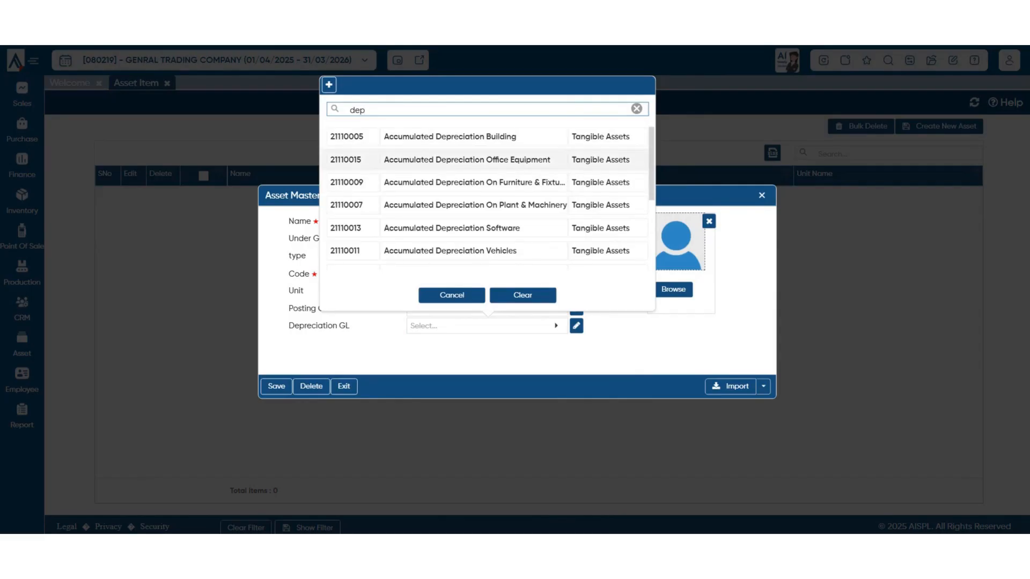
{"action": "key", "text": "Down"}
{"action": "key", "text": "Return"}
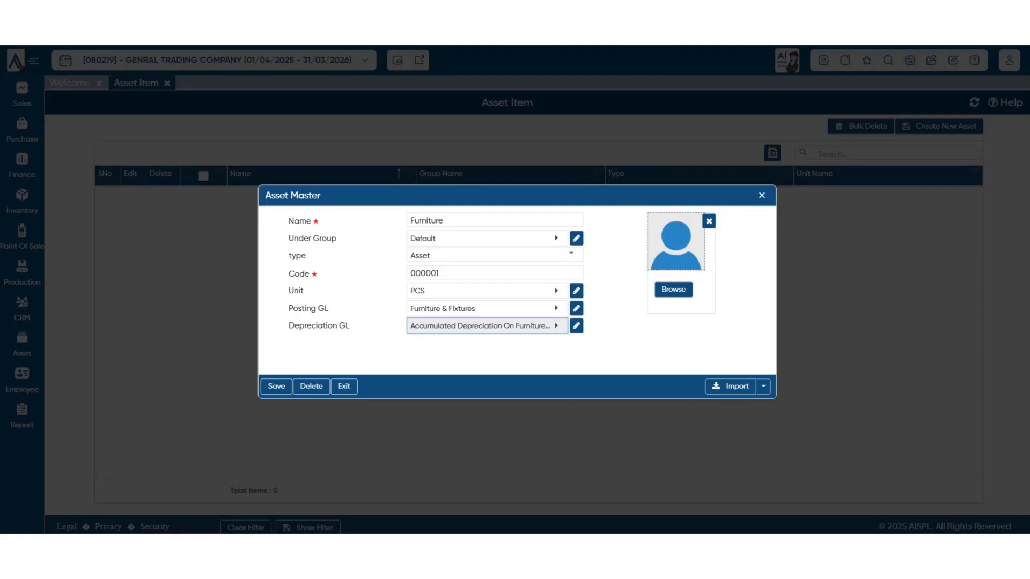
{"action": "left_click", "coordinate": [763, 386]}
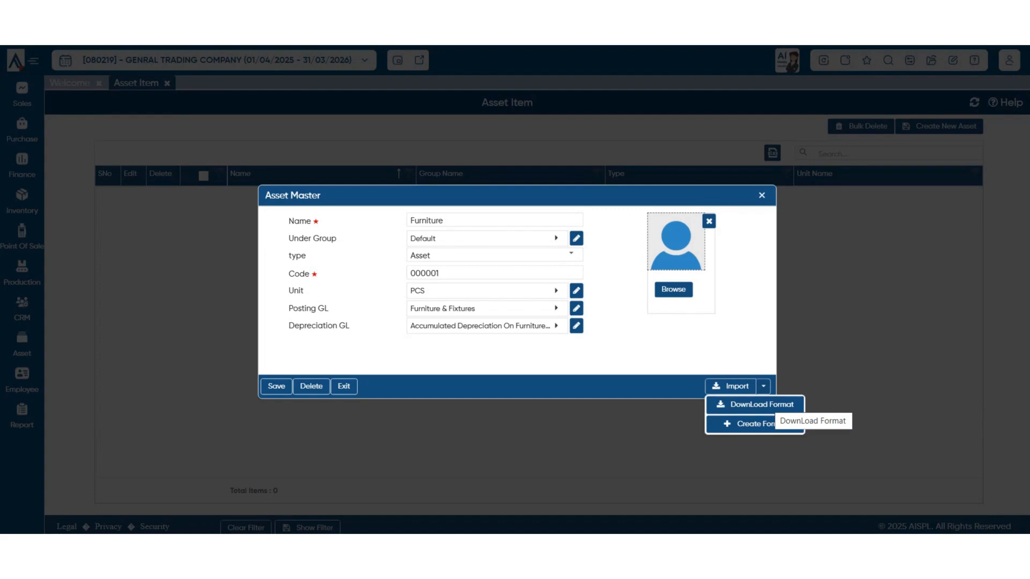
{"action": "left_click", "coordinate": [775, 405]}
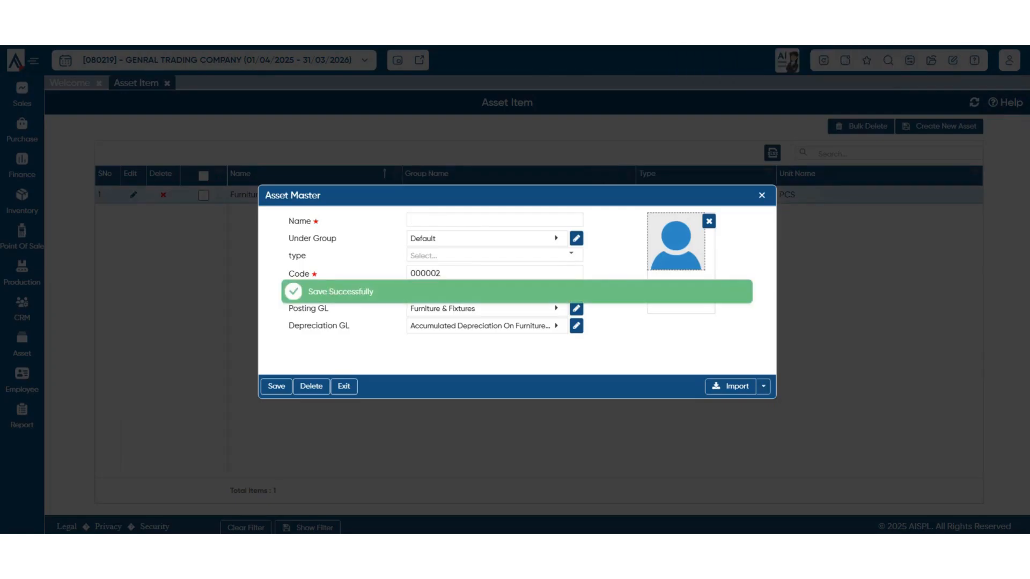
{"action": "key", "text": "Escape"}
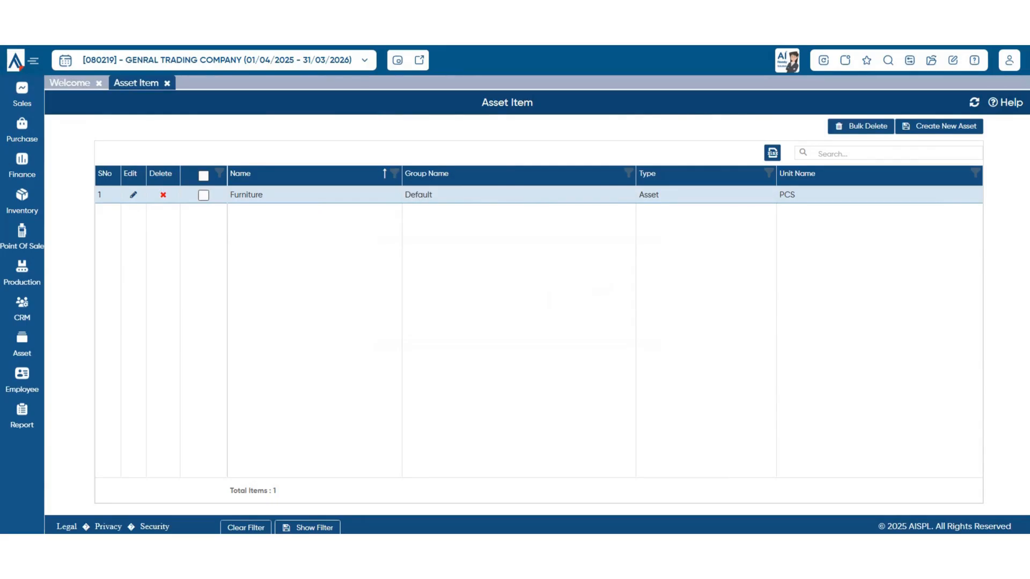
Review the saved Furniture asset's details and its row in the asset list, and close the Asset Item page
{"action": "left_click", "coordinate": [133, 195]}
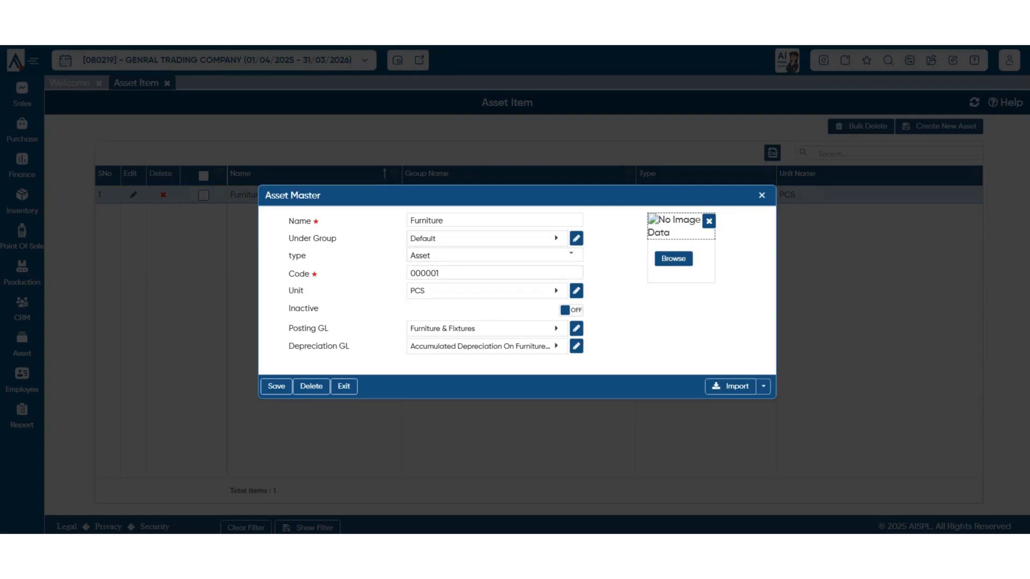
{"action": "left_click", "coordinate": [276, 387]}
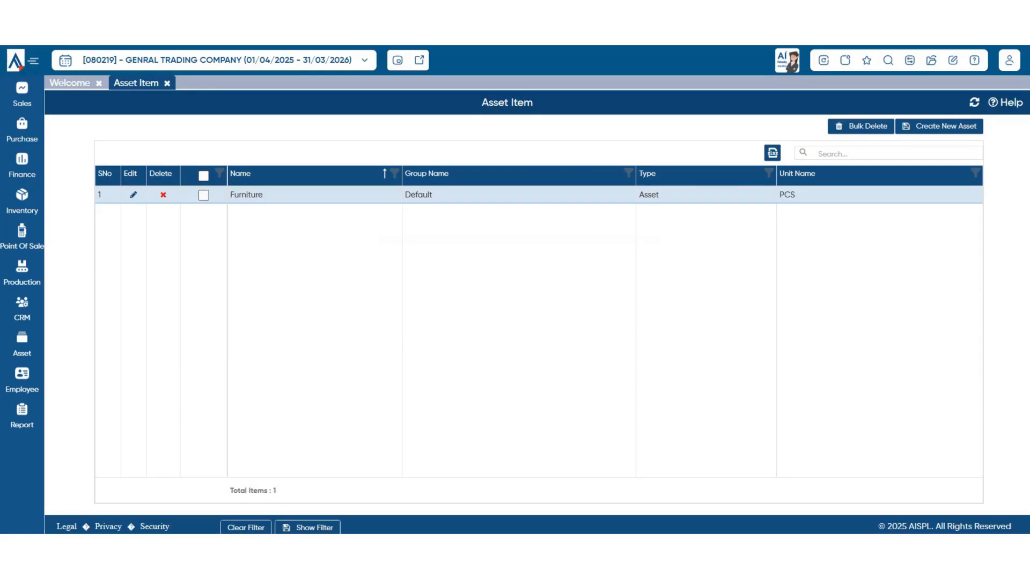
{"action": "left_click", "coordinate": [203, 195]}
{"action": "left_click", "coordinate": [888, 153]}
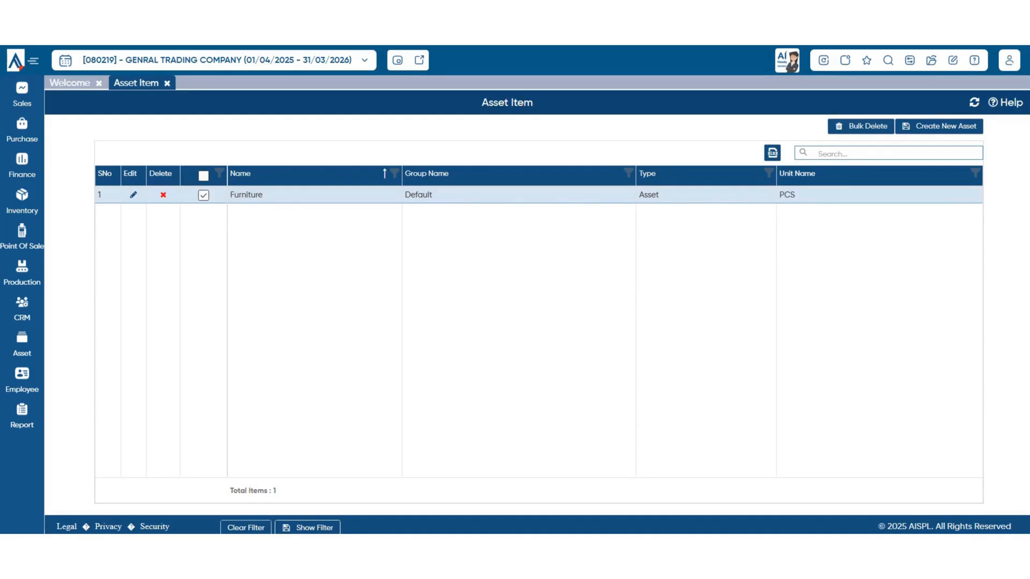
{"action": "left_click", "coordinate": [167, 83]}
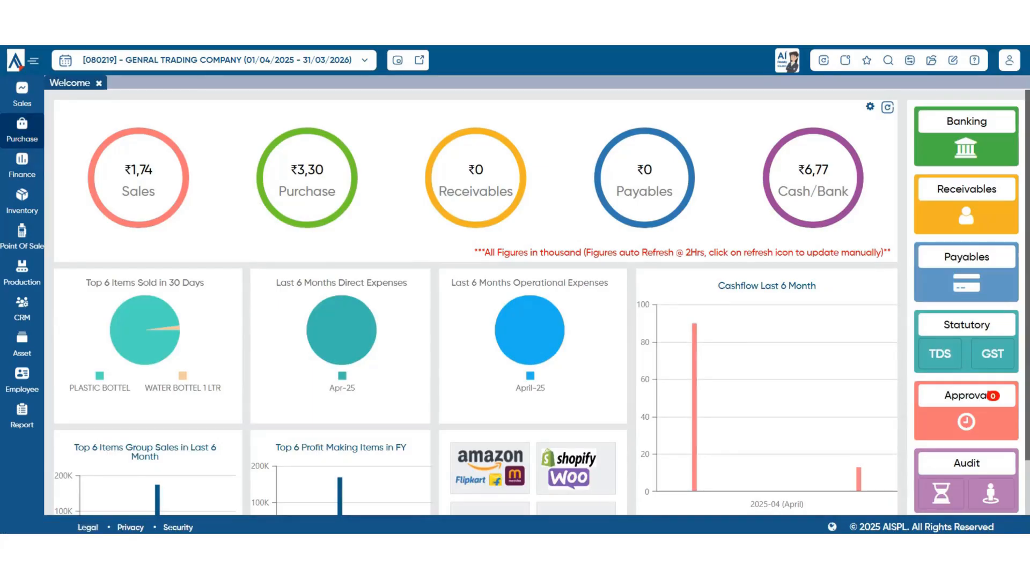
Start a purchase bill for the vendor SHUBHAM ENTERPRISES with supplier invoice number 00004
{"action": "left_click", "coordinate": [22, 345]}
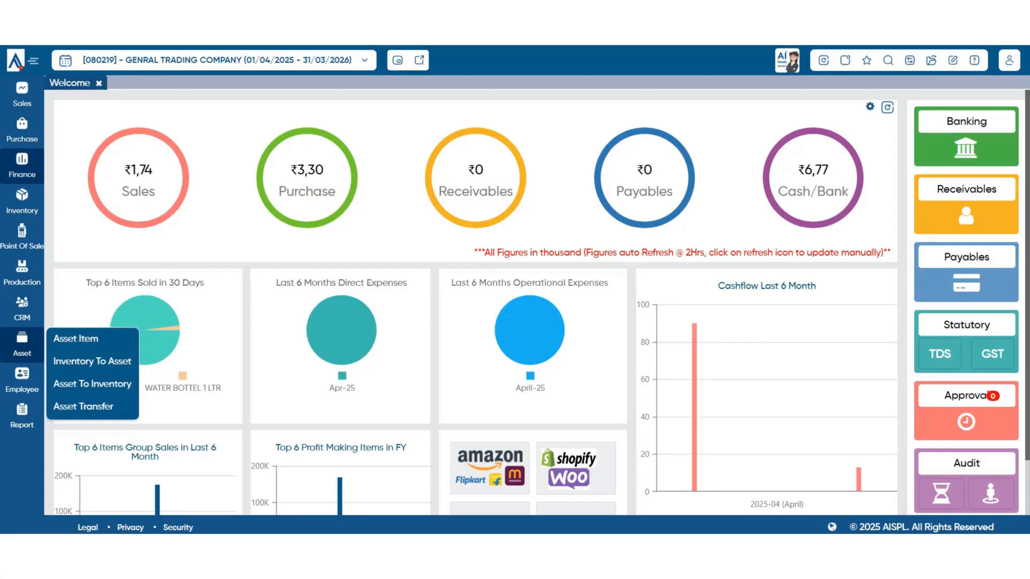
{"action": "mouse_move", "coordinate": [22, 128]}
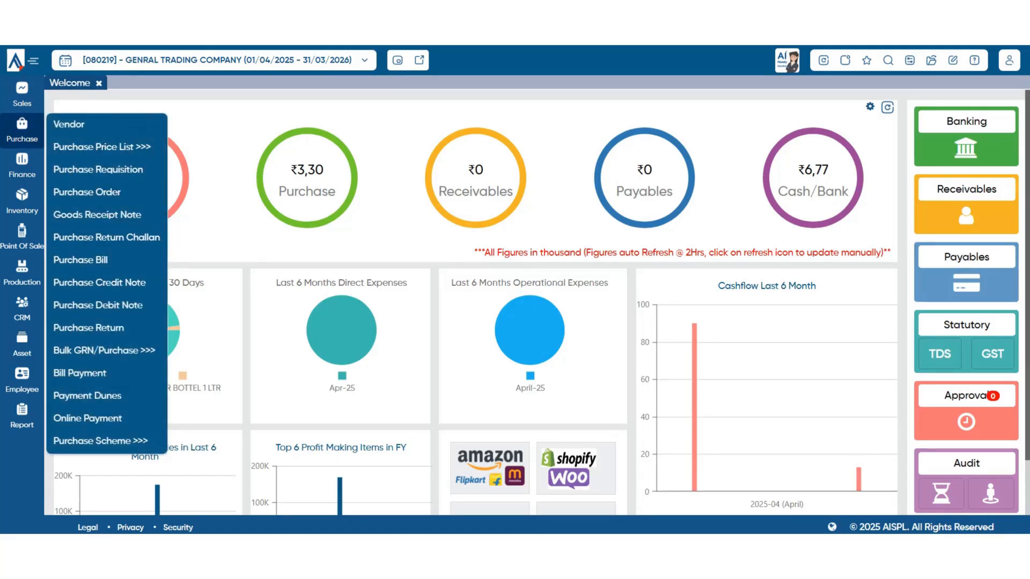
{"action": "left_click", "coordinate": [81, 259]}
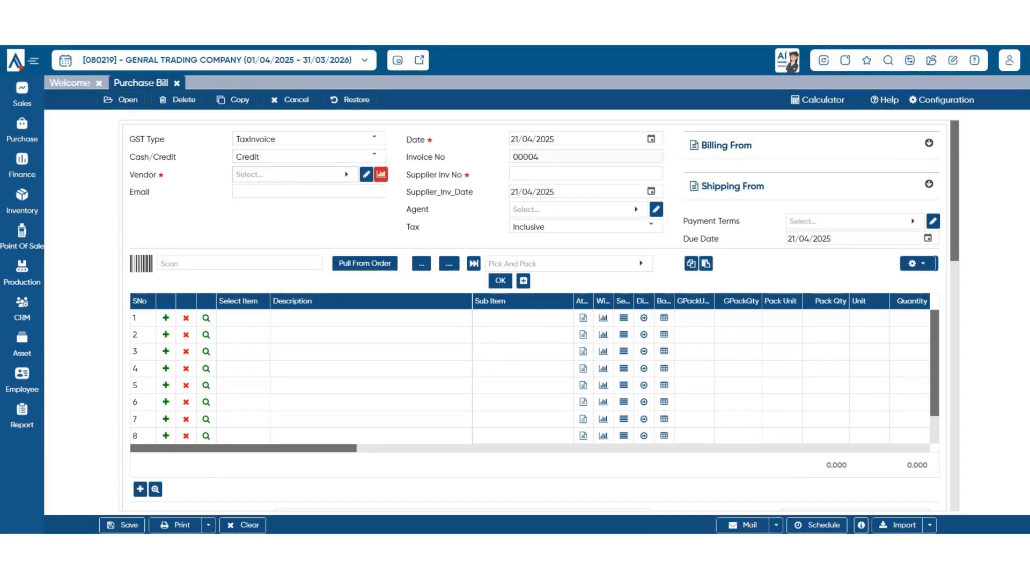
{"action": "left_click", "coordinate": [289, 174]}
{"action": "left_click", "coordinate": [111, 273]}
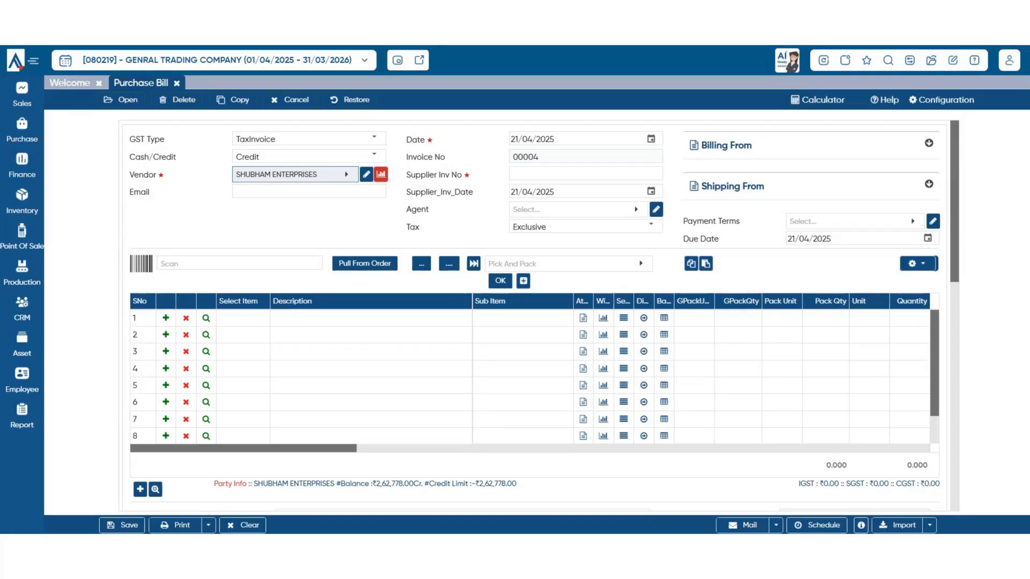
{"action": "left_click", "coordinate": [585, 174]}
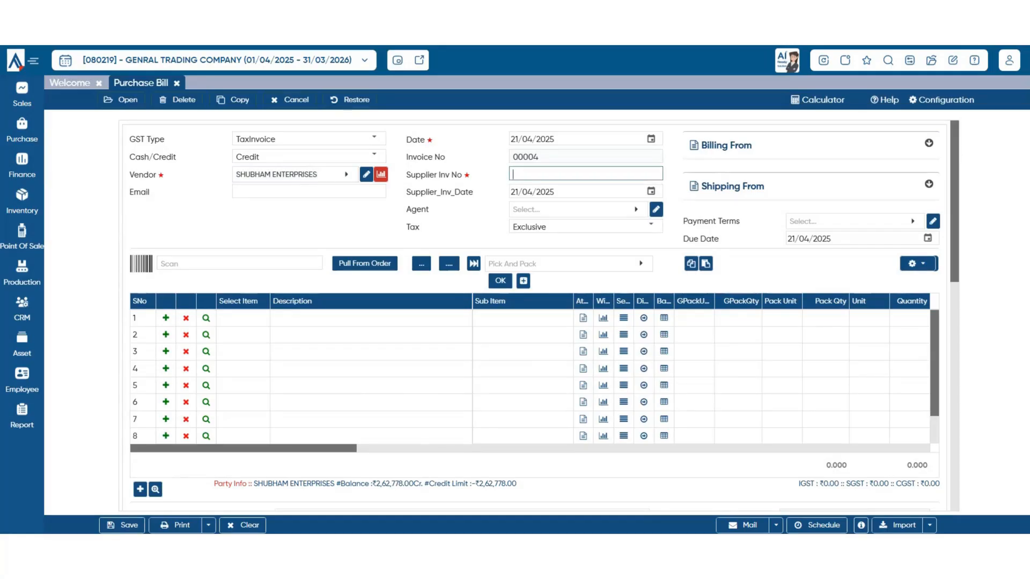
{"action": "type", "text": "00004"}
Add the Furniture & Fixture item to the bill's first line with quantity 1 and rate 56000
{"action": "left_click", "coordinate": [243, 319]}
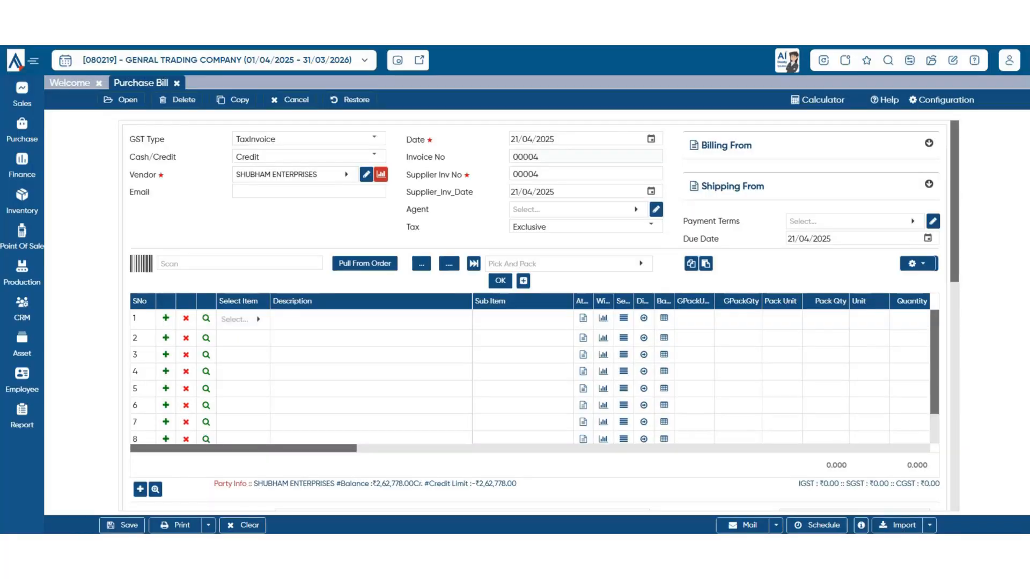
{"action": "left_click", "coordinate": [243, 320]}
{"action": "left_click", "coordinate": [161, 129]}
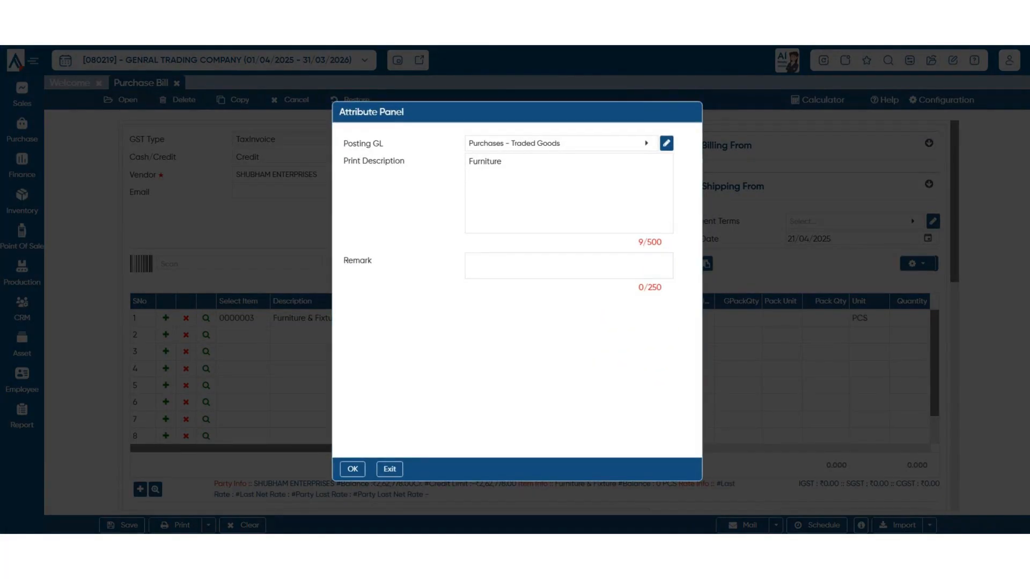
{"action": "key", "text": "Return"}
{"action": "key", "text": "Return"}
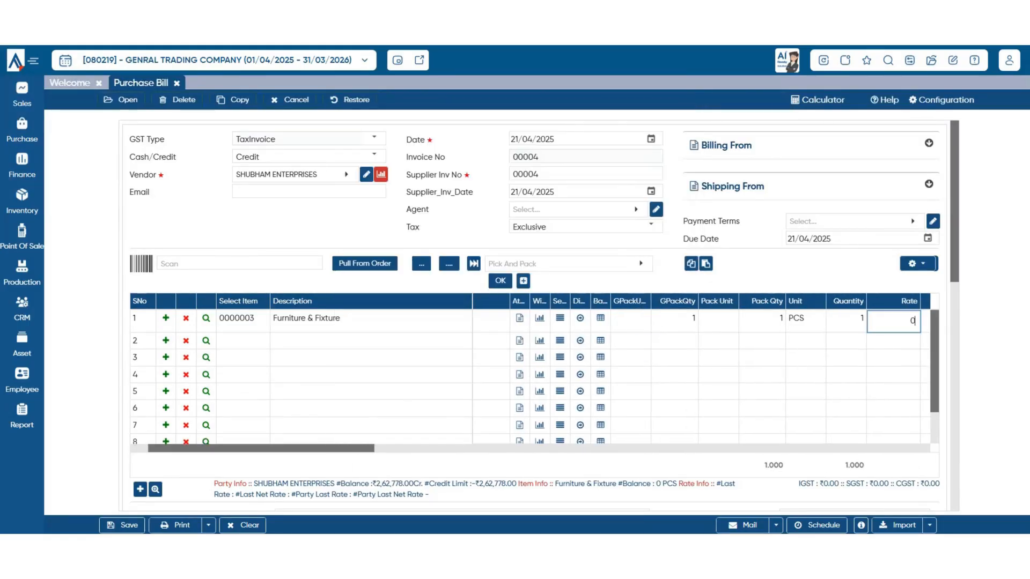
{"action": "type", "text": "56000"}
{"action": "key", "text": "Return"}
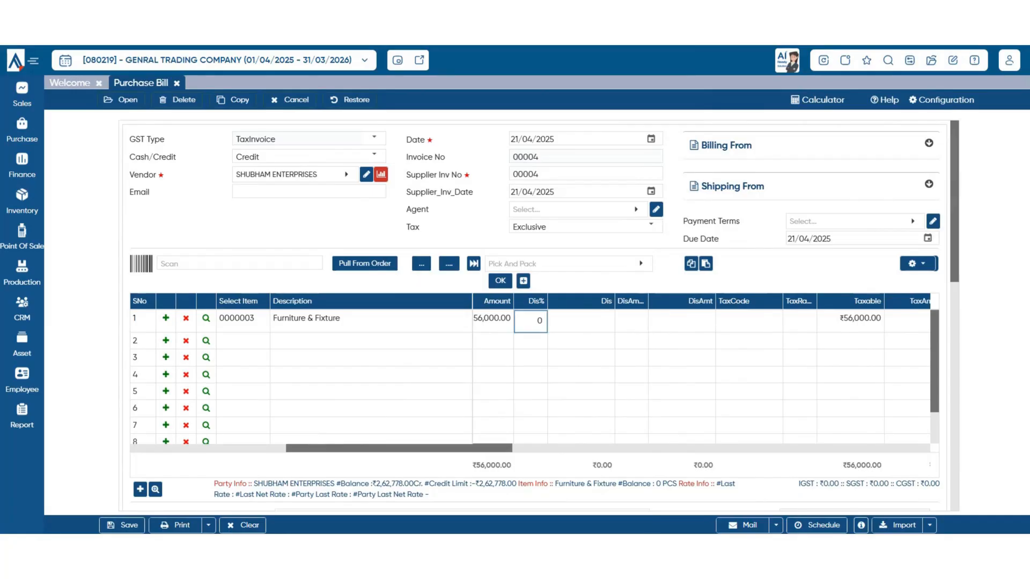
Choose a tax code for the Furniture & Fixture line, then save and close the purchase bill
{"action": "key", "text": "Return"}
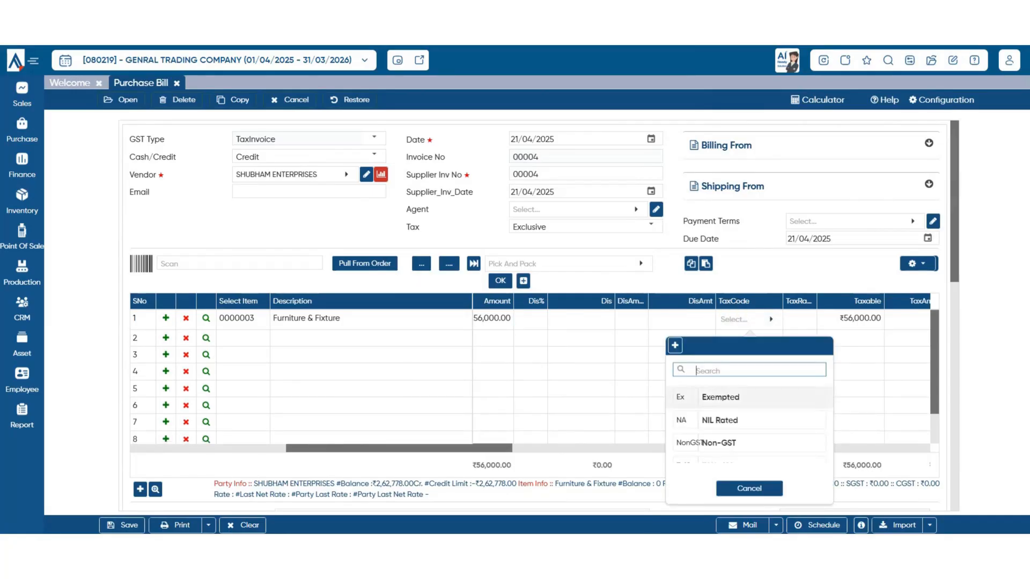
{"action": "key", "text": "Down"}
{"action": "key", "text": "Down"}
{"action": "key", "text": "Down"}
{"action": "key", "text": "Down"}
{"action": "key", "text": "Up"}
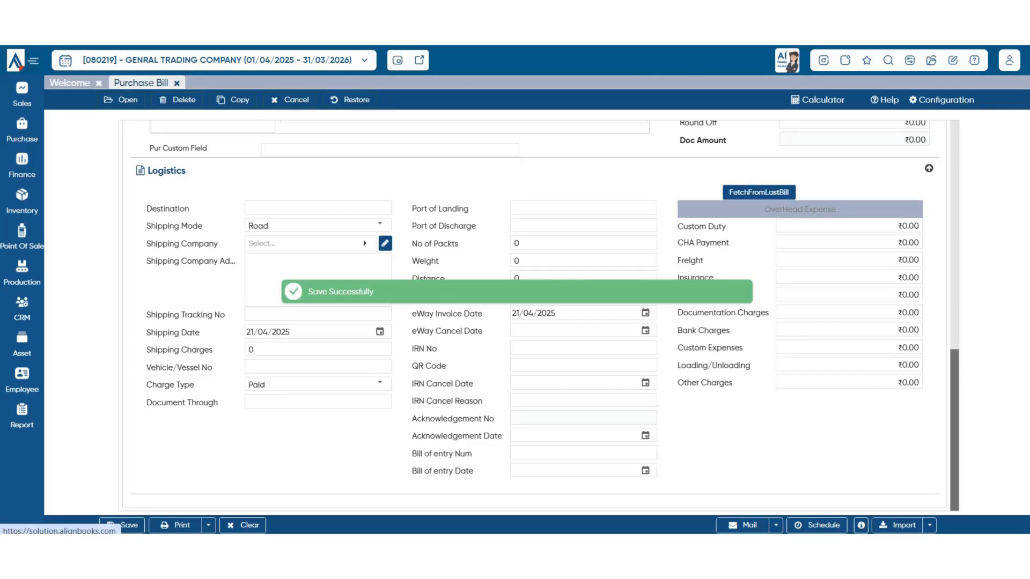
{"action": "left_click", "coordinate": [176, 83]}
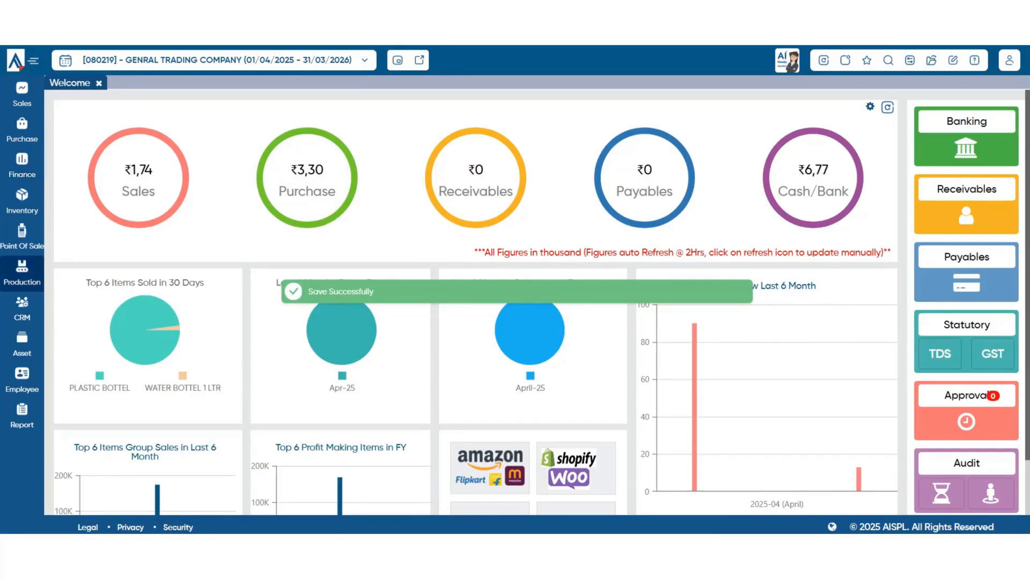
Start an Inventory To Asset voucher with Furniture & Fixture as the inventory item and Furniture as the asset item
{"action": "left_click", "coordinate": [22, 345]}
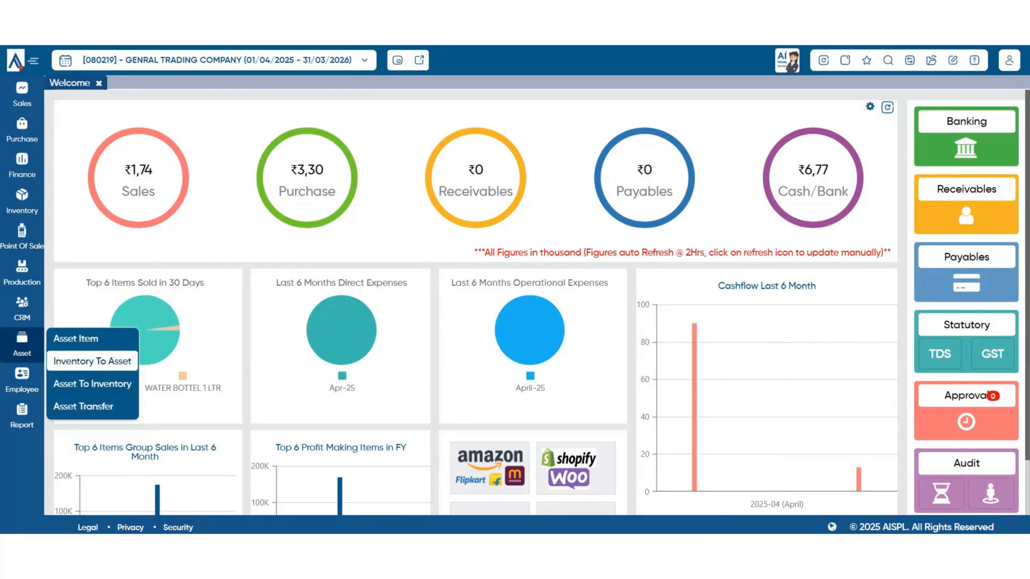
{"action": "left_click", "coordinate": [93, 362]}
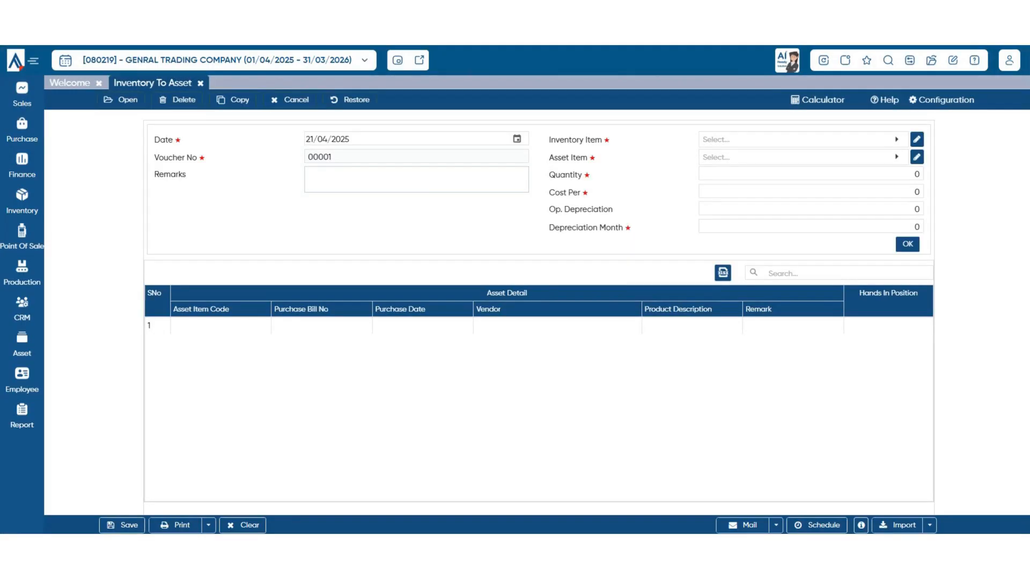
{"action": "left_click", "coordinate": [803, 140]}
{"action": "left_click", "coordinate": [515, 215]}
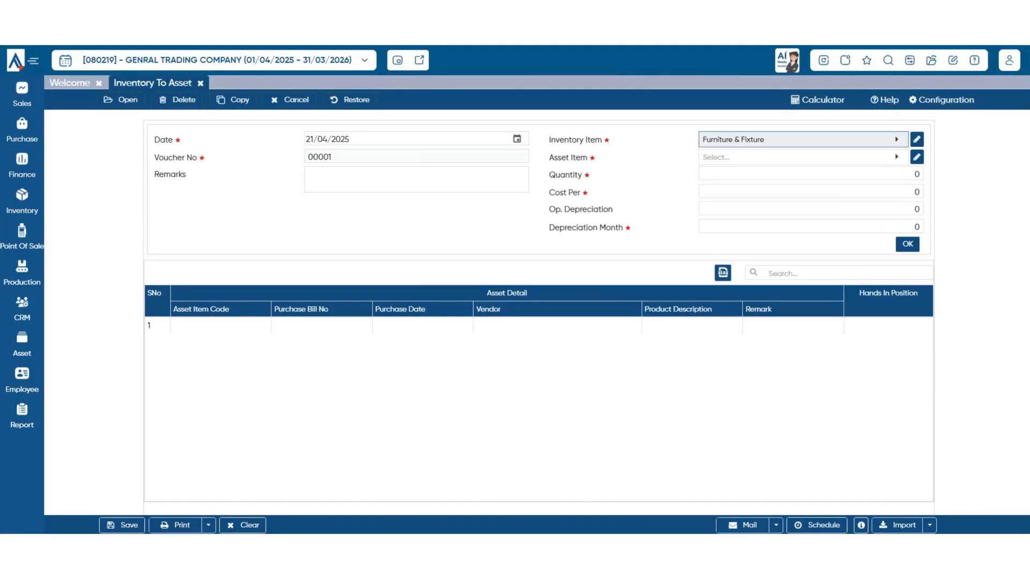
{"action": "left_click", "coordinate": [803, 157]}
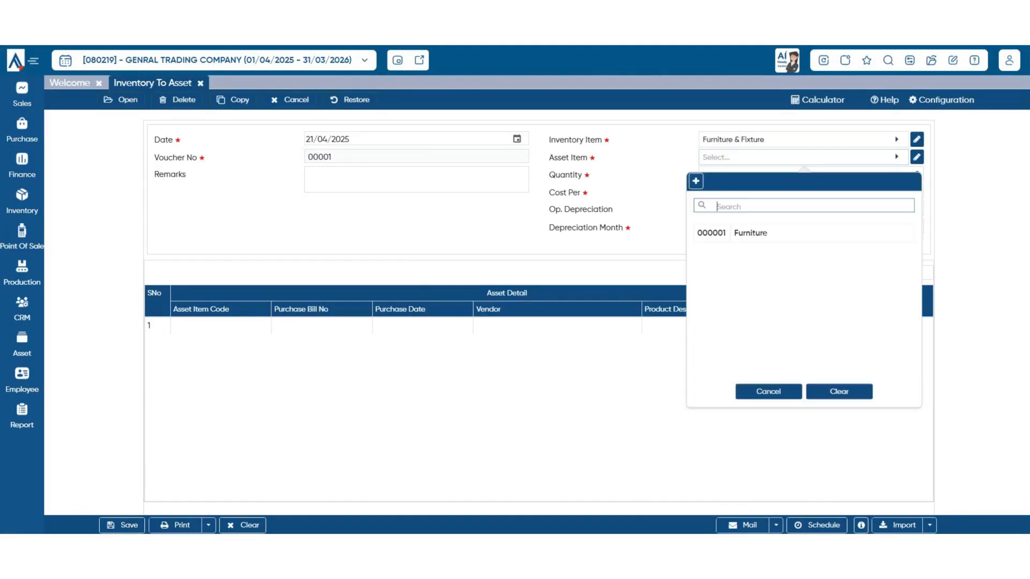
{"action": "key", "text": "Down"}
{"action": "key", "text": "Return"}
Set the quantity to 1 and the cost per unit to 56000, and generate the asset detail row
{"action": "key", "text": "Tab"}
{"action": "type", "text": "1"}
{"action": "key", "text": "ctrl+a"}
{"action": "key", "text": "BackSpace"}
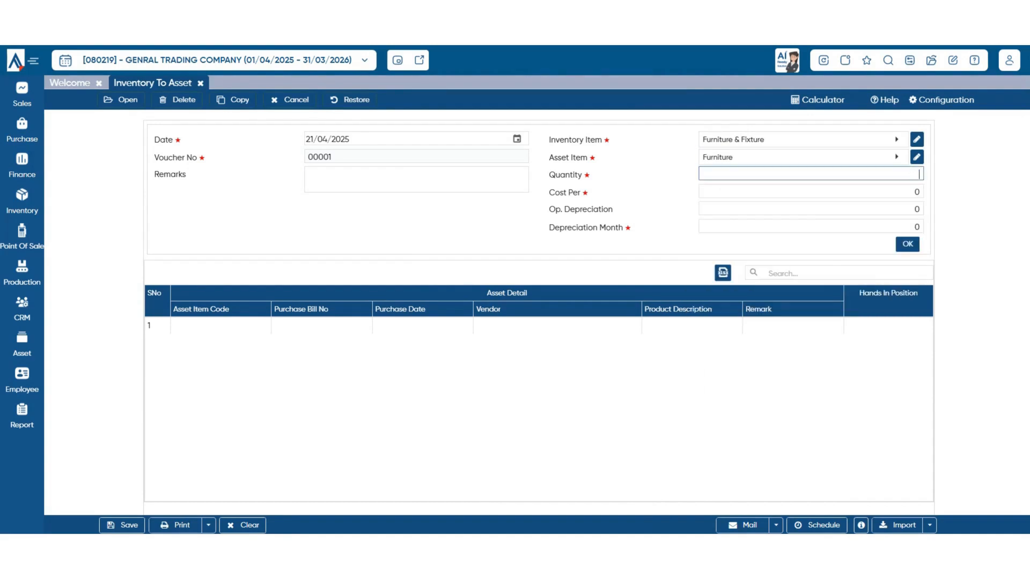
{"action": "key", "text": "Tab"}
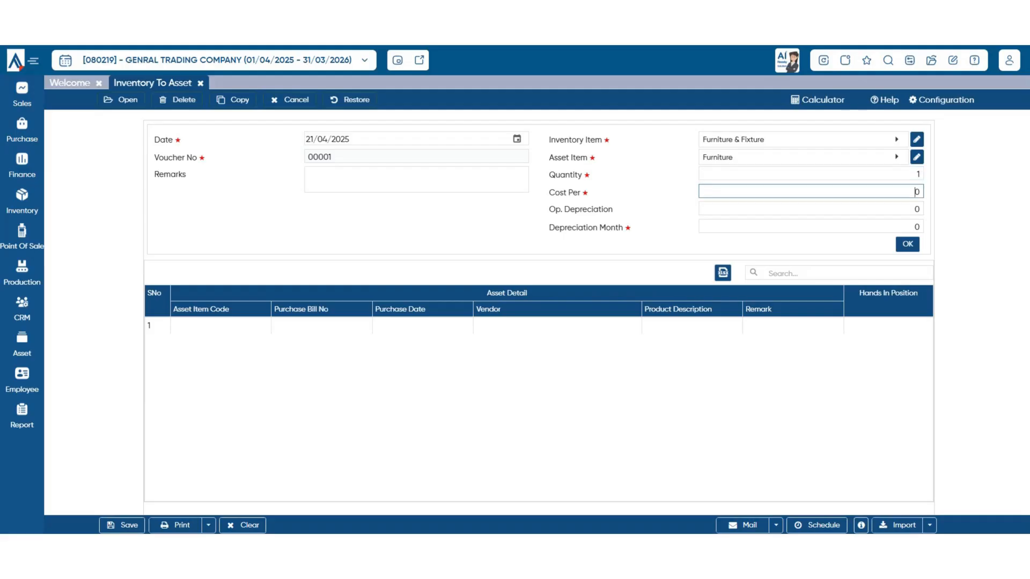
{"action": "key", "text": "BackSpace"}
{"action": "type", "text": "56000"}
{"action": "key", "text": "Tab"}
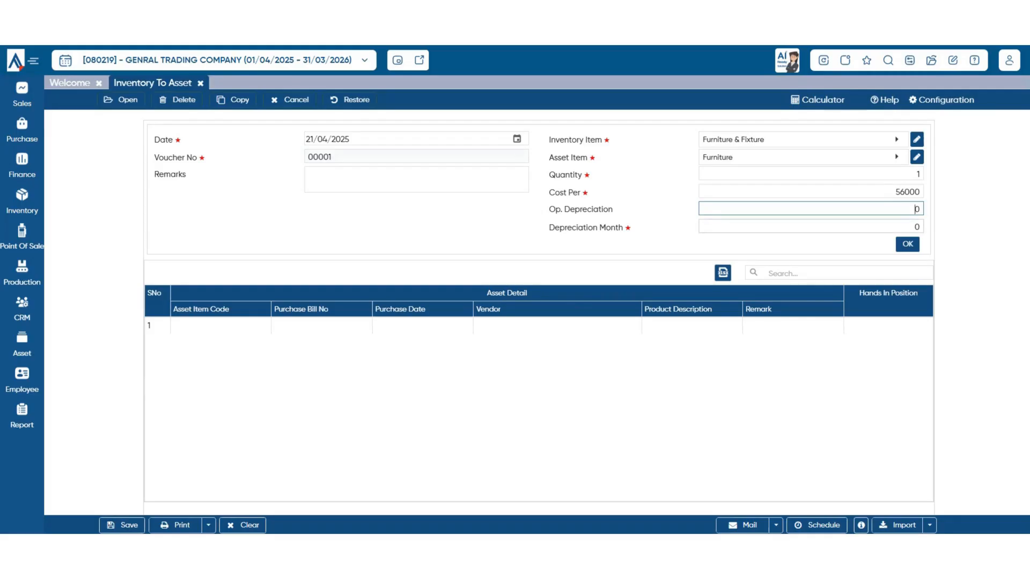
{"action": "key", "text": "Tab"}
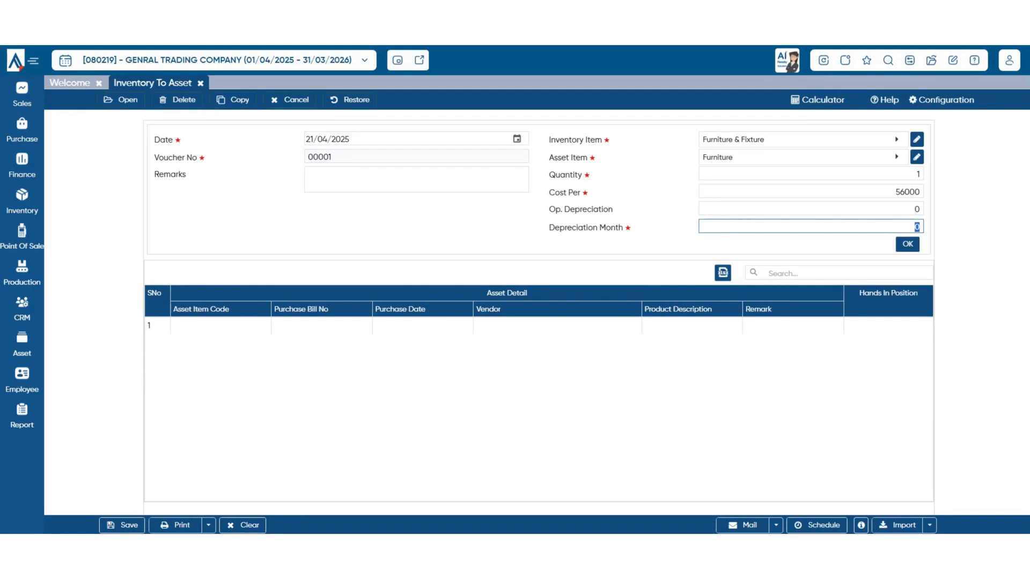
{"action": "key", "text": "Return"}
Enter purchase bill number 00004 and purchase date 21/04/2025 in the asset detail row
{"action": "left_click", "coordinate": [322, 326]}
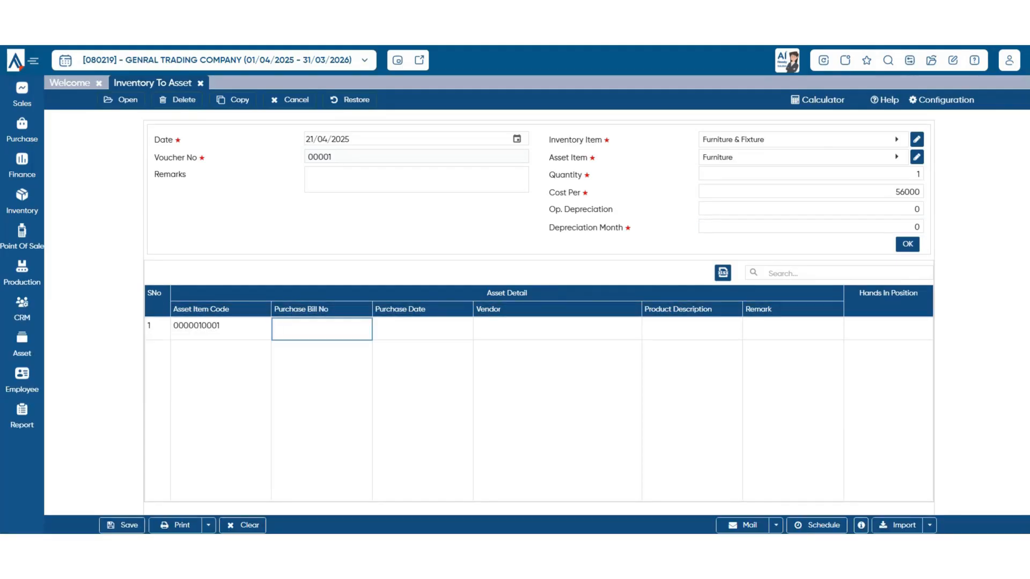
{"action": "key", "text": "Return"}
{"action": "left_click", "coordinate": [322, 329]}
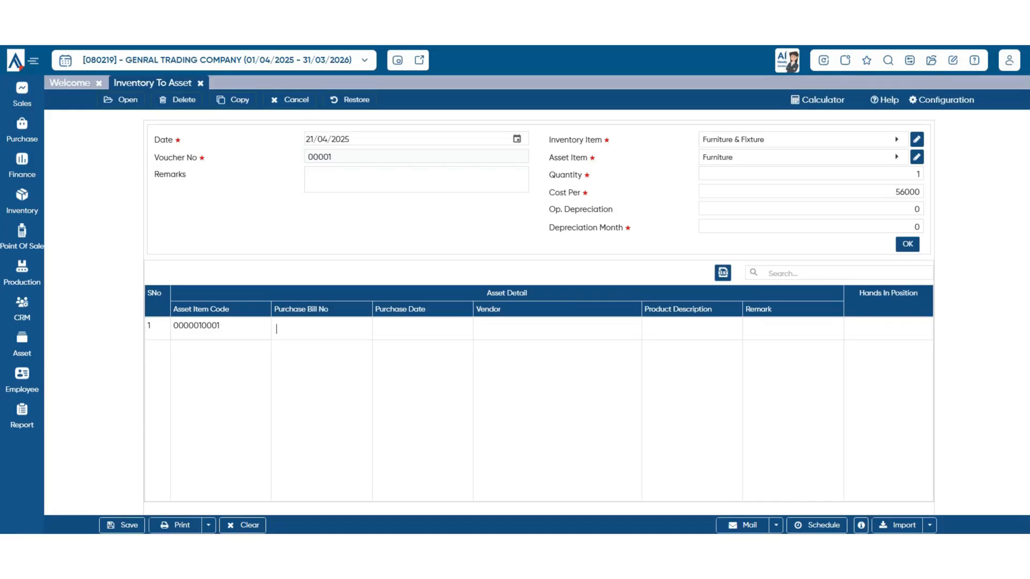
{"action": "type", "text": "00004"}
{"action": "left_click", "coordinate": [413, 329]}
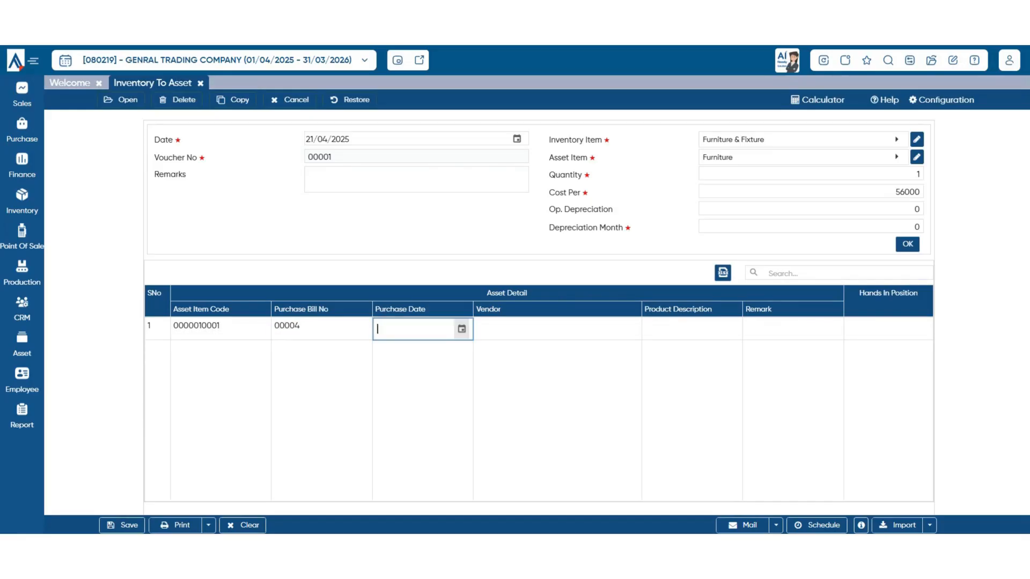
{"action": "left_click", "coordinate": [461, 329]}
{"action": "left_click", "coordinate": [427, 244]}
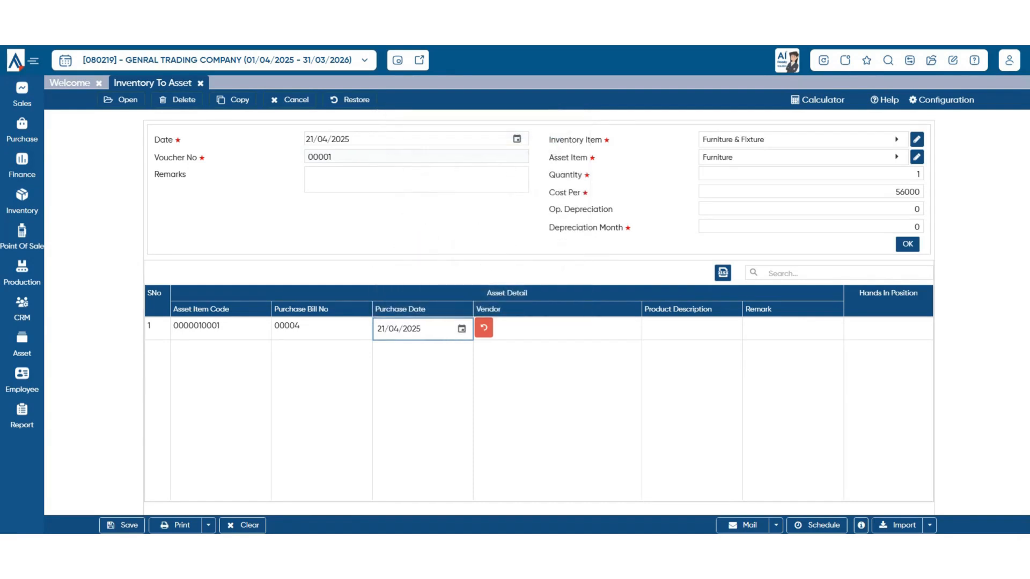
Choose SHUBHAM ENTERPRISES as the asset row's vendor and enter the product description "Furniture Purchased", leaving the remark empty
{"action": "left_click", "coordinate": [557, 328]}
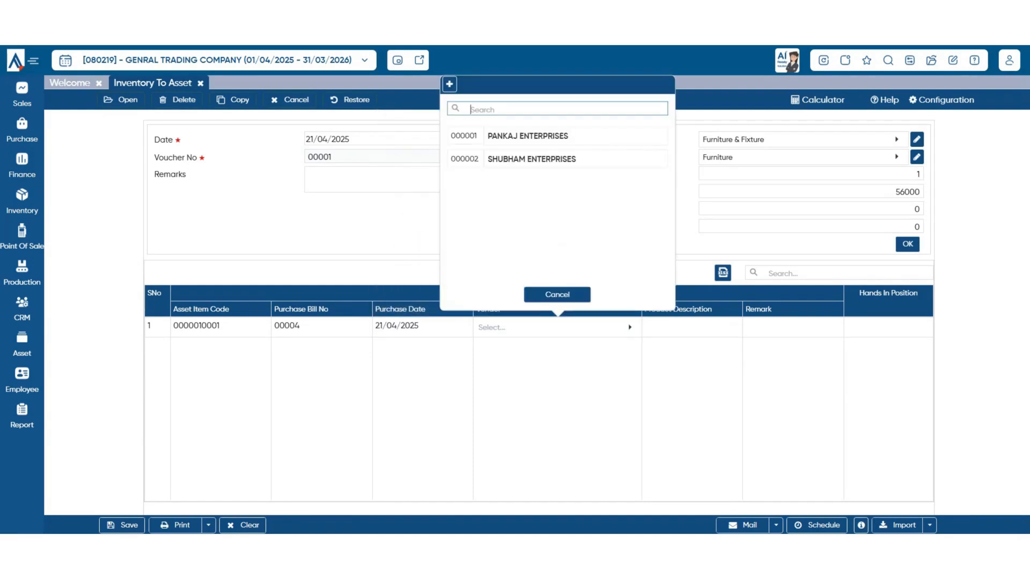
{"action": "left_click", "coordinate": [532, 159]}
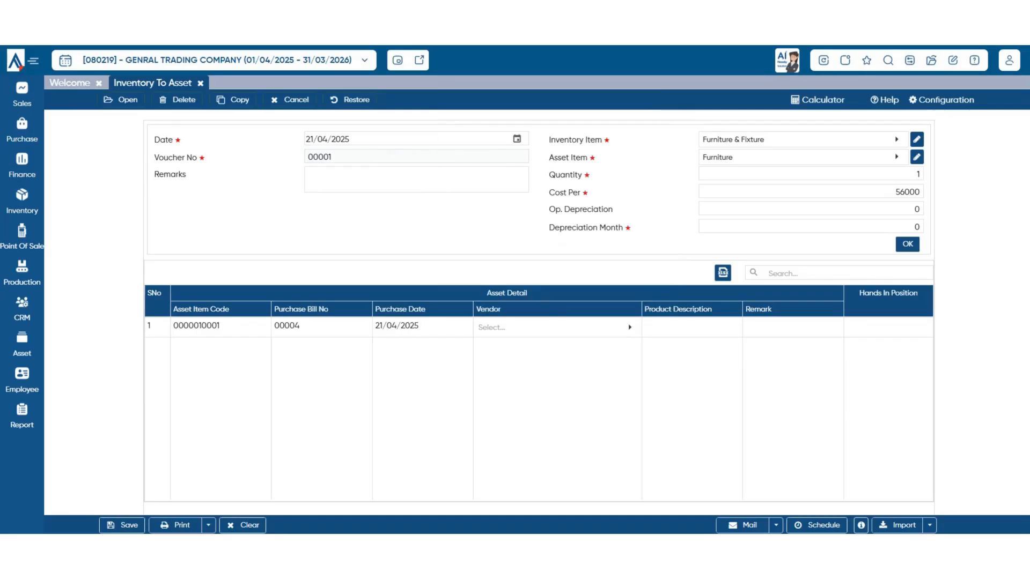
{"action": "left_click", "coordinate": [692, 326]}
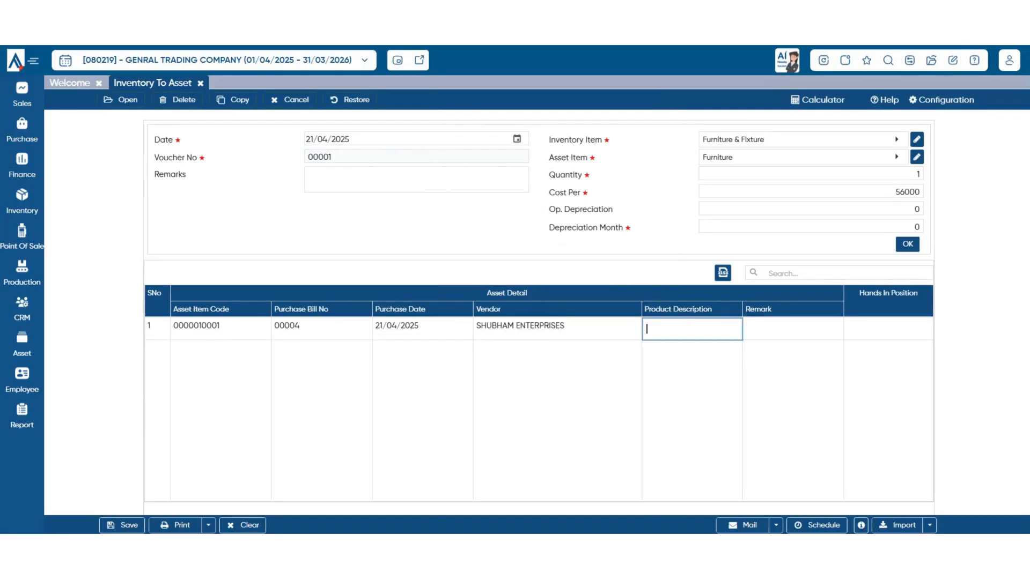
{"action": "type", "text": "Furniture Purchased"}
{"action": "key", "text": "Tab"}
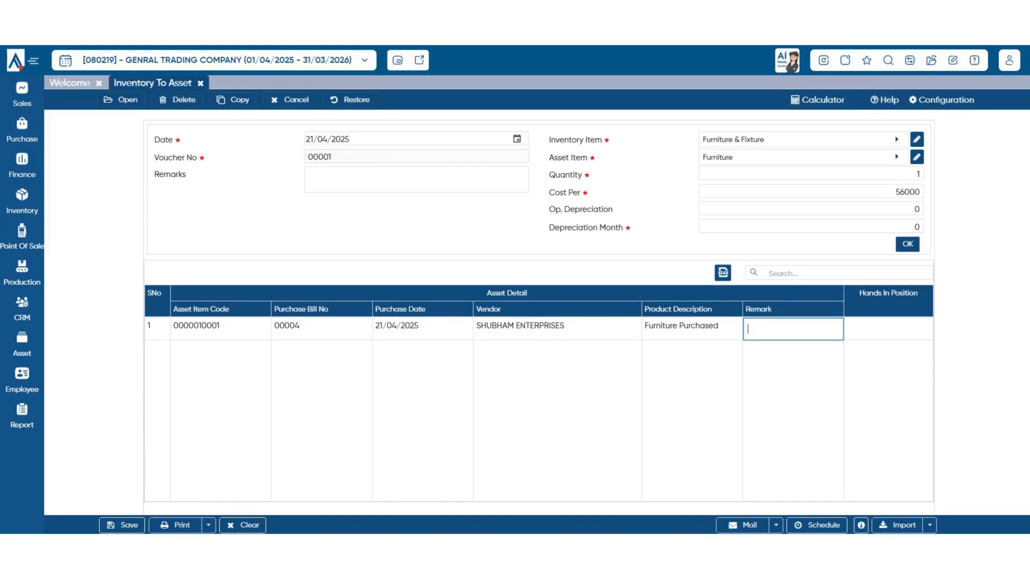
{"action": "key", "text": "Tab"}
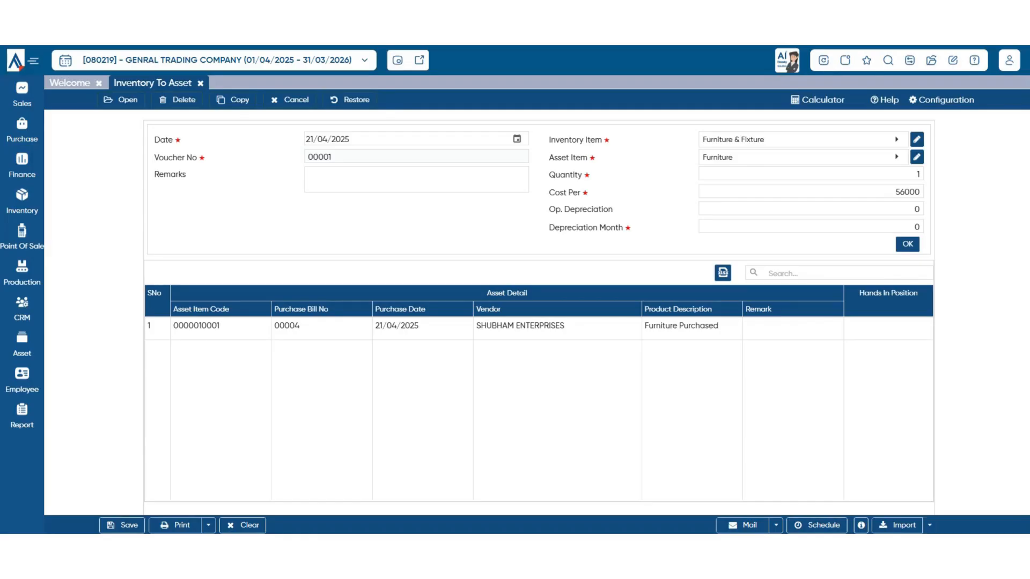
Set the depreciation month to 12, then save and close the Inventory To Asset voucher
{"action": "left_click", "coordinate": [930, 525]}
{"action": "left_click", "coordinate": [858, 227]}
{"action": "type", "text": "12"}
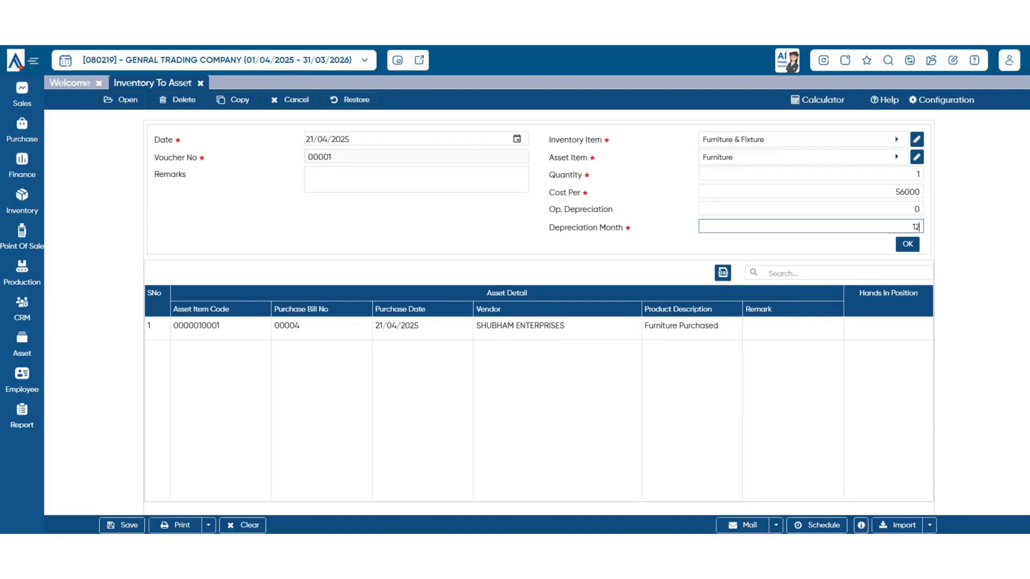
{"action": "key", "text": "Tab"}
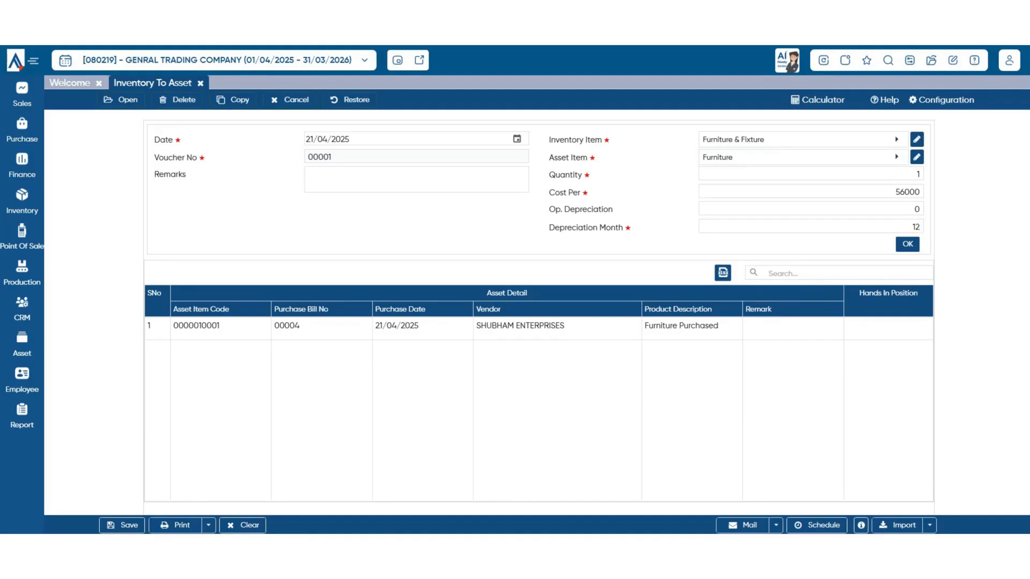
{"action": "key", "text": "ctrl+s"}
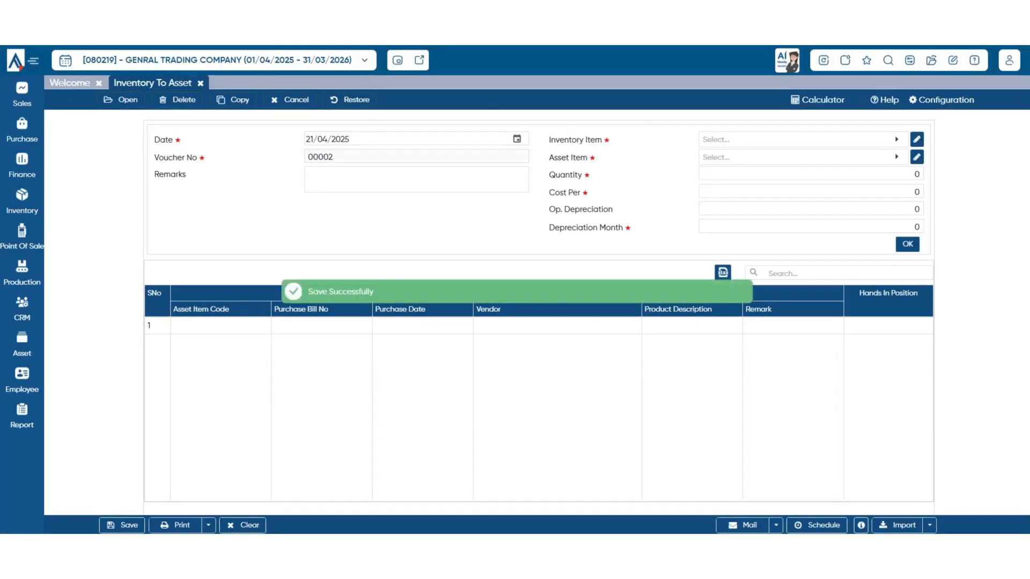
{"action": "left_click", "coordinate": [200, 83]}
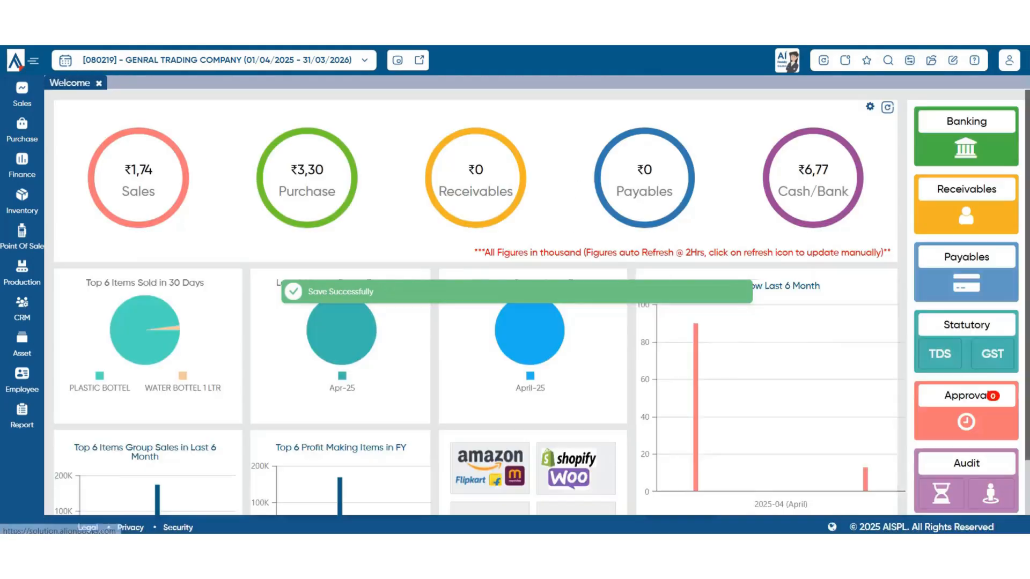
Open an Asset To Inventory voucher and review its general, numbering and notification configuration
{"action": "left_click", "coordinate": [22, 344]}
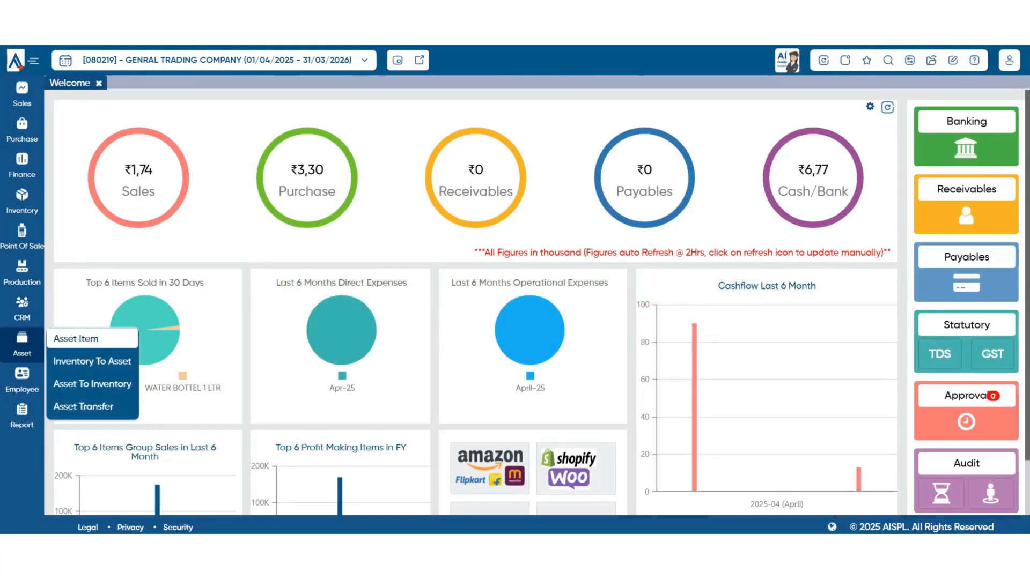
{"action": "left_click", "coordinate": [93, 384]}
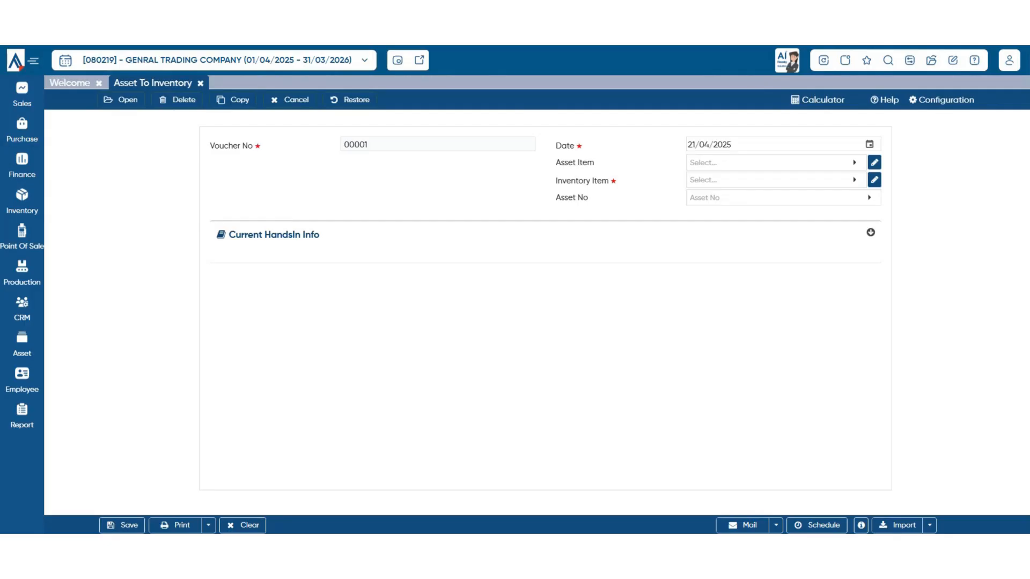
{"action": "left_click", "coordinate": [941, 100]}
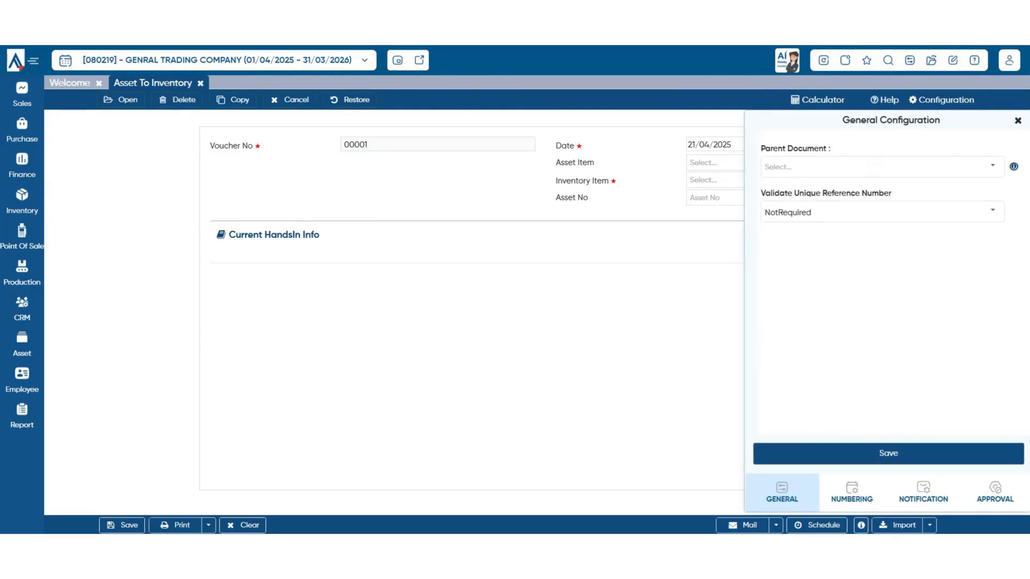
{"action": "left_click", "coordinate": [852, 492]}
{"action": "left_click", "coordinate": [992, 172]}
{"action": "left_click", "coordinate": [992, 251]}
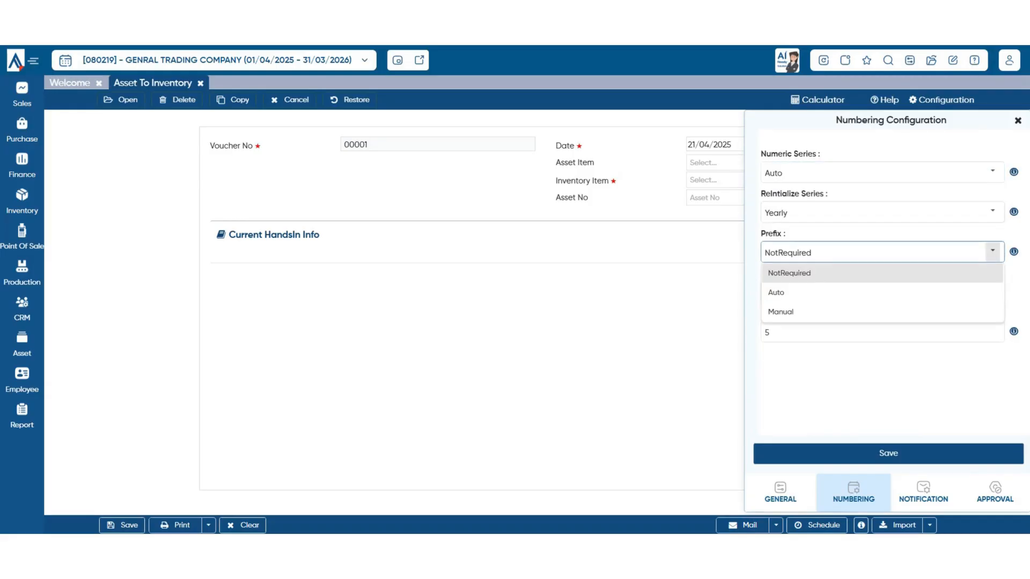
{"action": "left_click", "coordinate": [960, 233]}
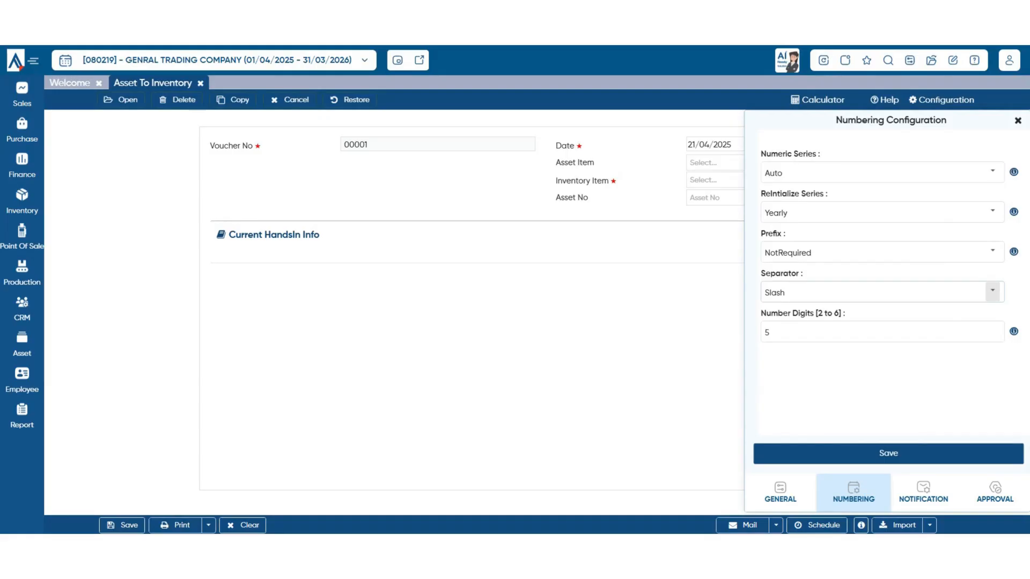
{"action": "left_click", "coordinate": [781, 490]}
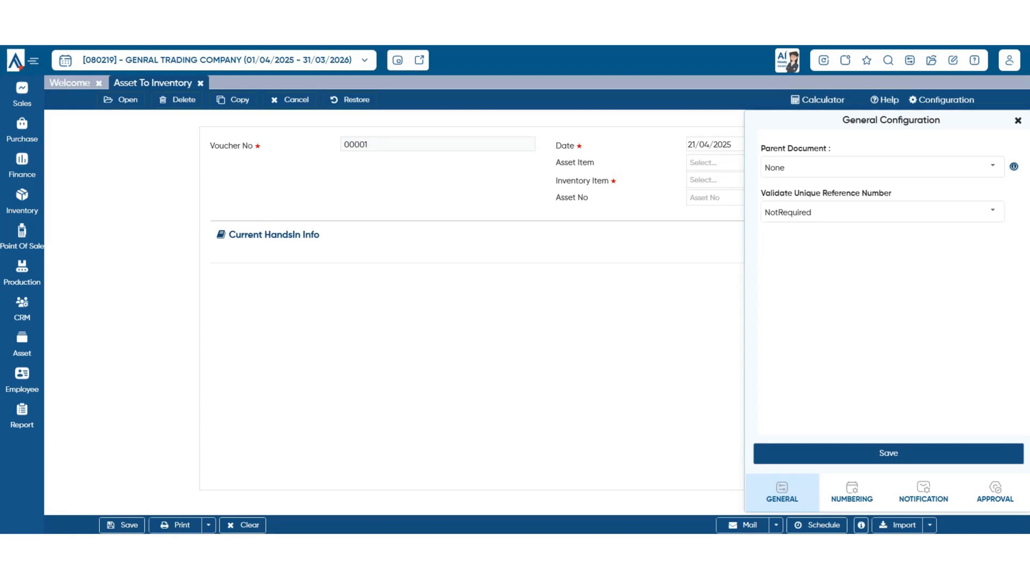
{"action": "left_click", "coordinate": [923, 491]}
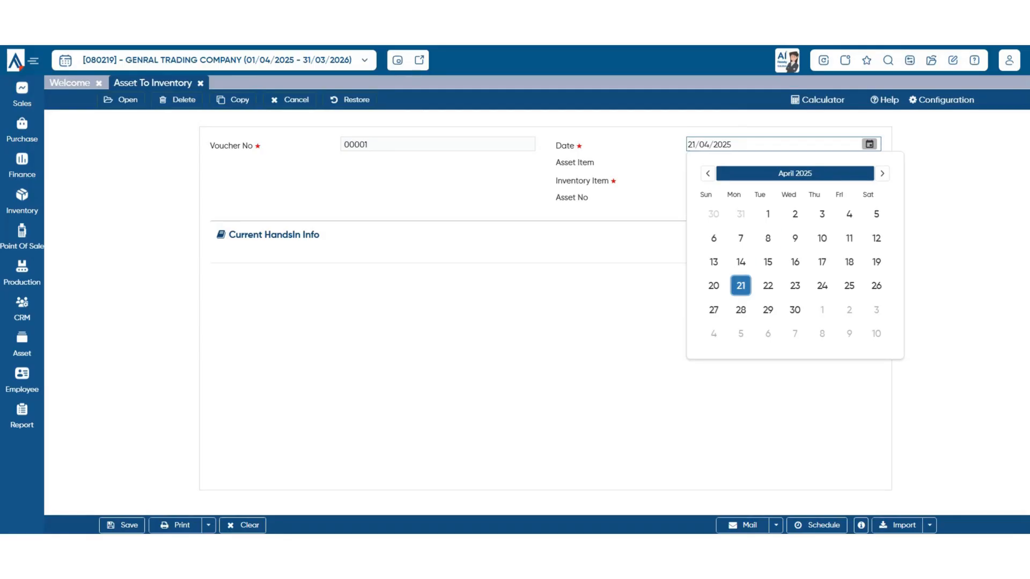
Date the voucher 21/04/2025, choose asset item Furniture, inventory item Furniture & Fixture and the "Furniture Purchased" asset number, and save it
{"action": "left_click", "coordinate": [741, 286]}
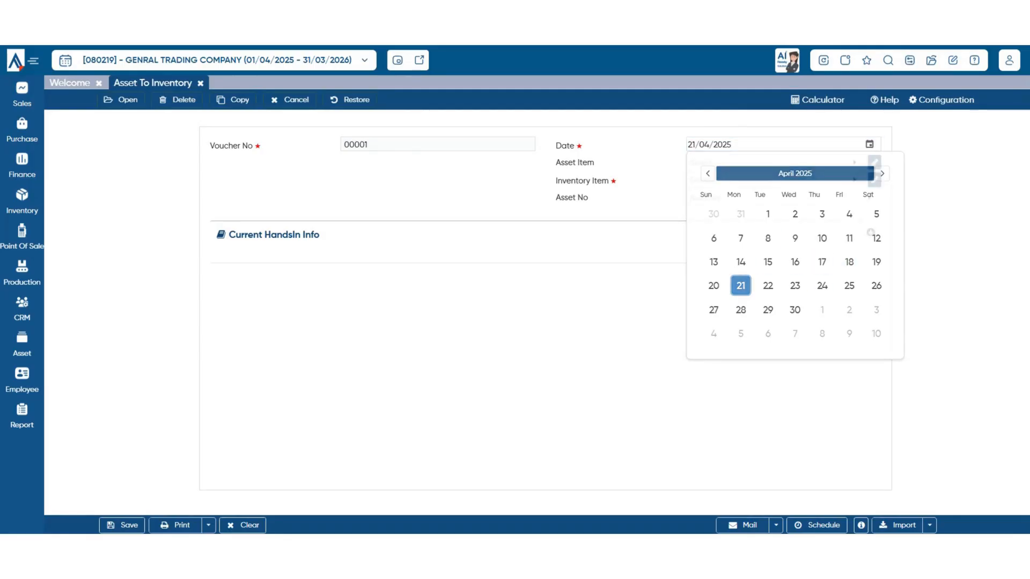
{"action": "left_click", "coordinate": [772, 163]}
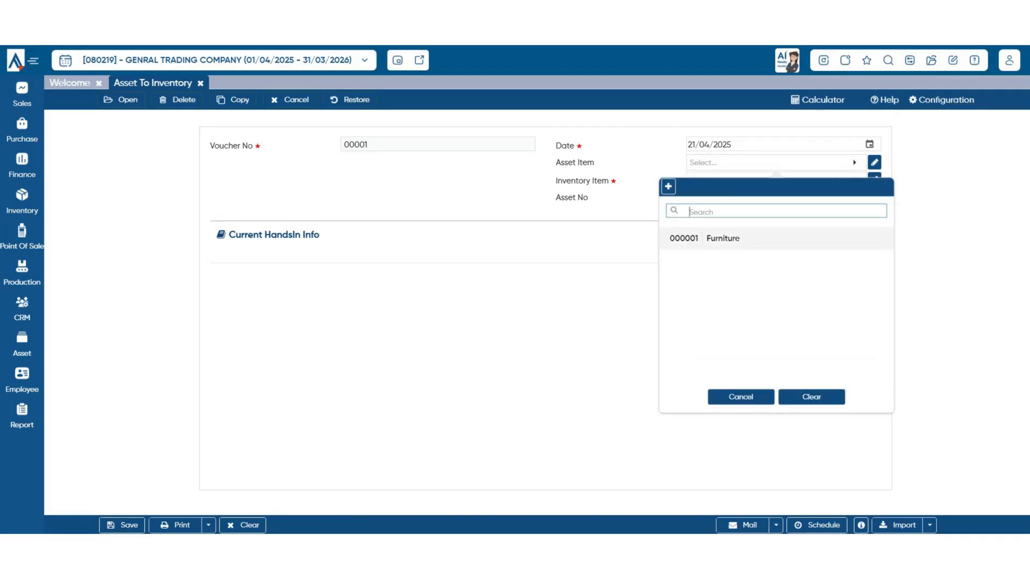
{"action": "left_click", "coordinate": [723, 238]}
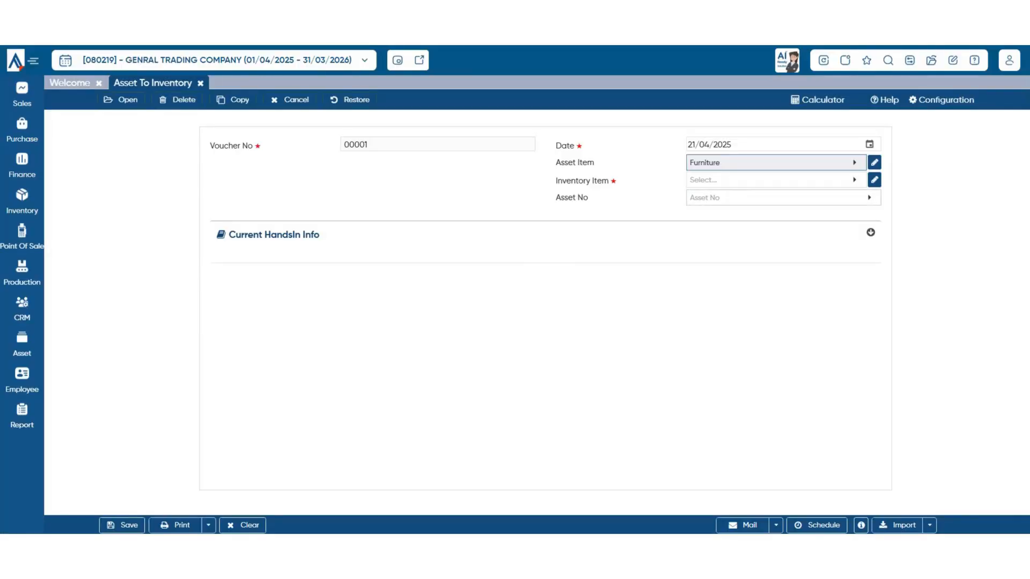
{"action": "left_click", "coordinate": [773, 180]}
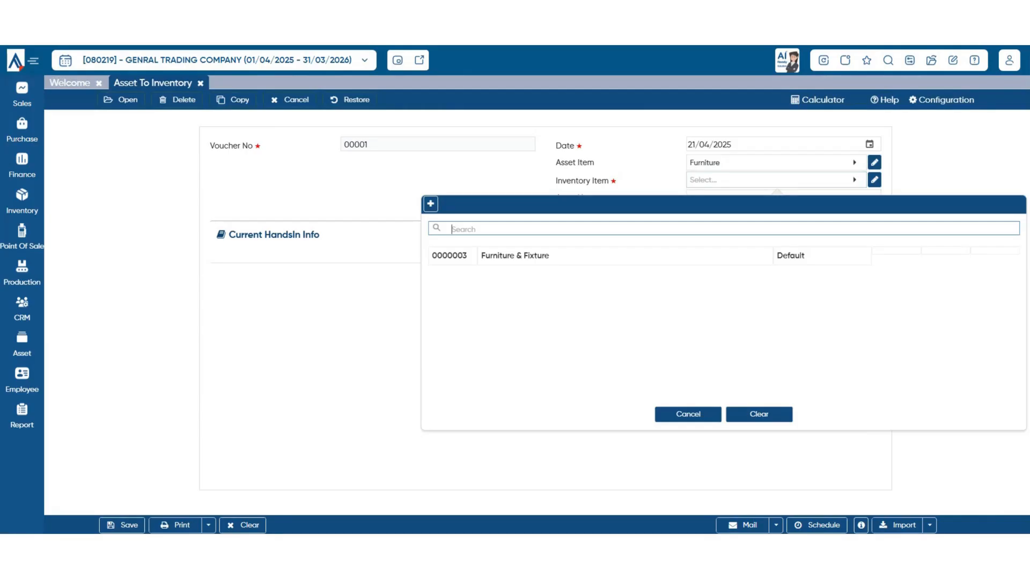
{"action": "left_click", "coordinate": [644, 256]}
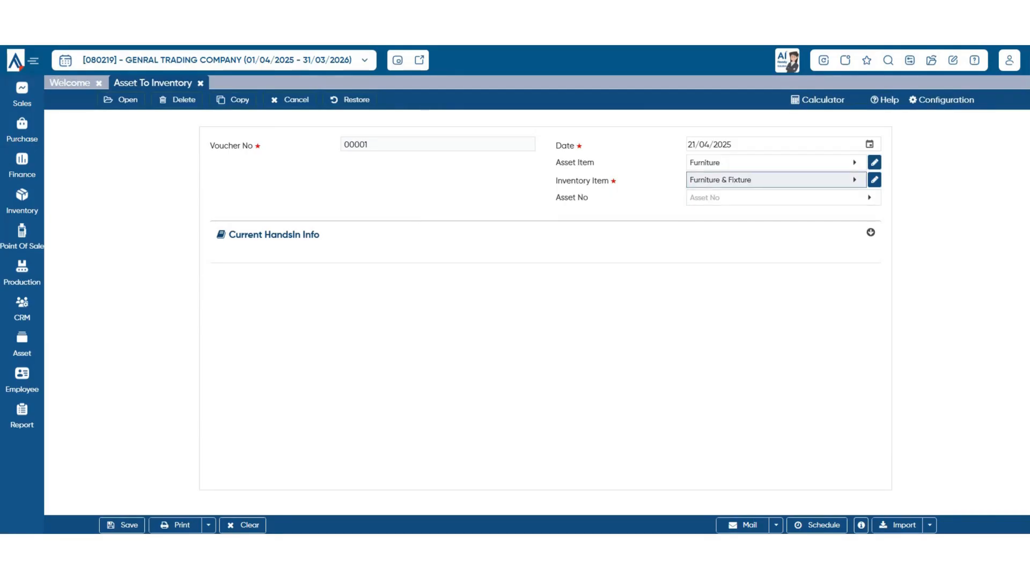
{"action": "left_click", "coordinate": [773, 198]}
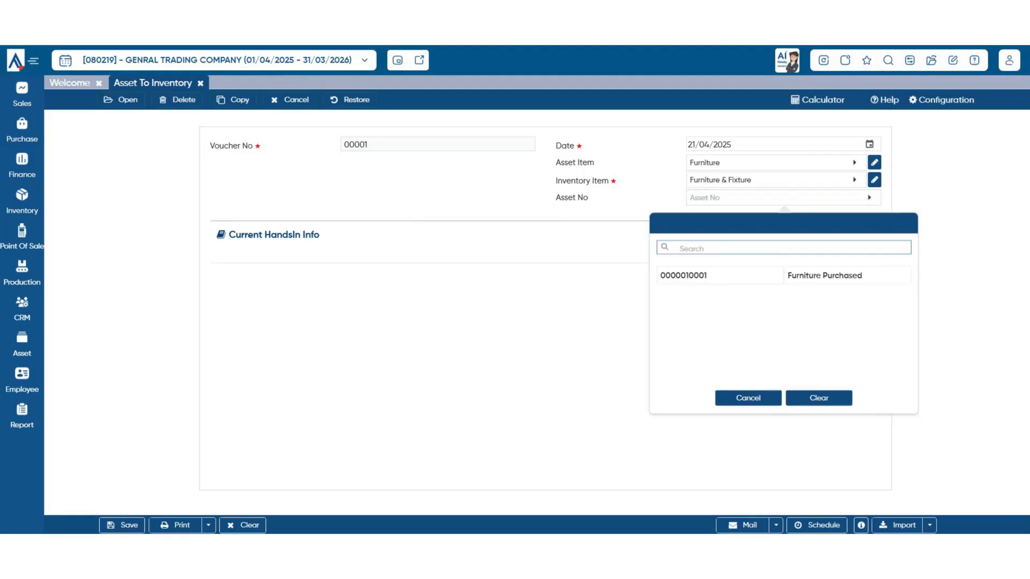
{"action": "left_click", "coordinate": [751, 276]}
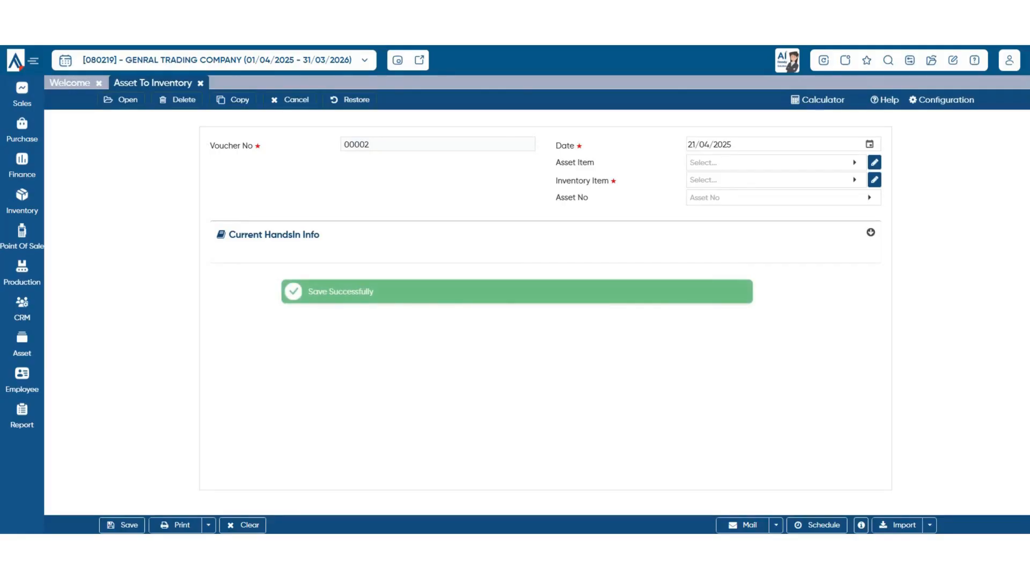
Close the Asset To Inventory voucher and open an Asset Transfer voucher
{"action": "left_click", "coordinate": [200, 83]}
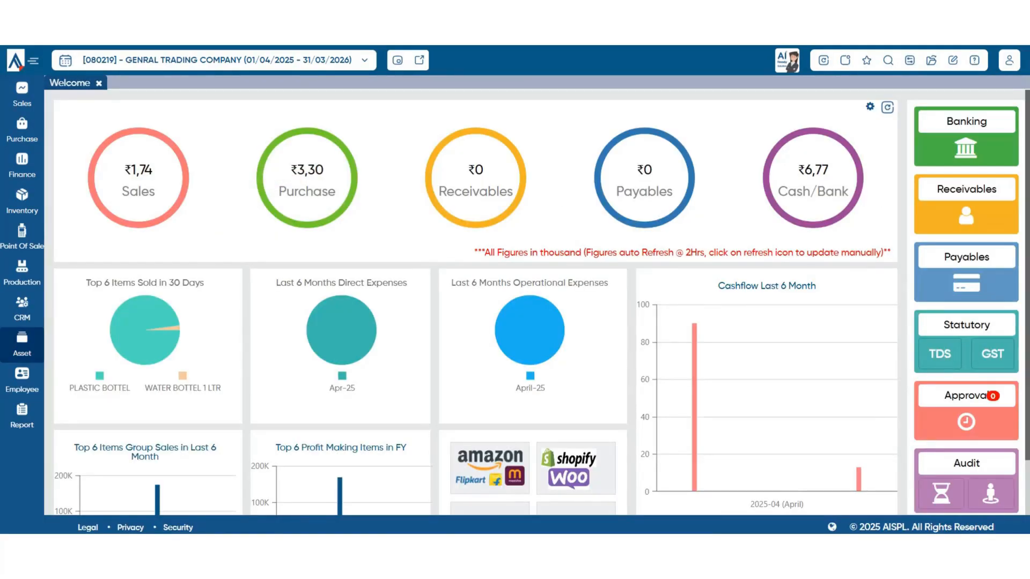
{"action": "left_click", "coordinate": [22, 343]}
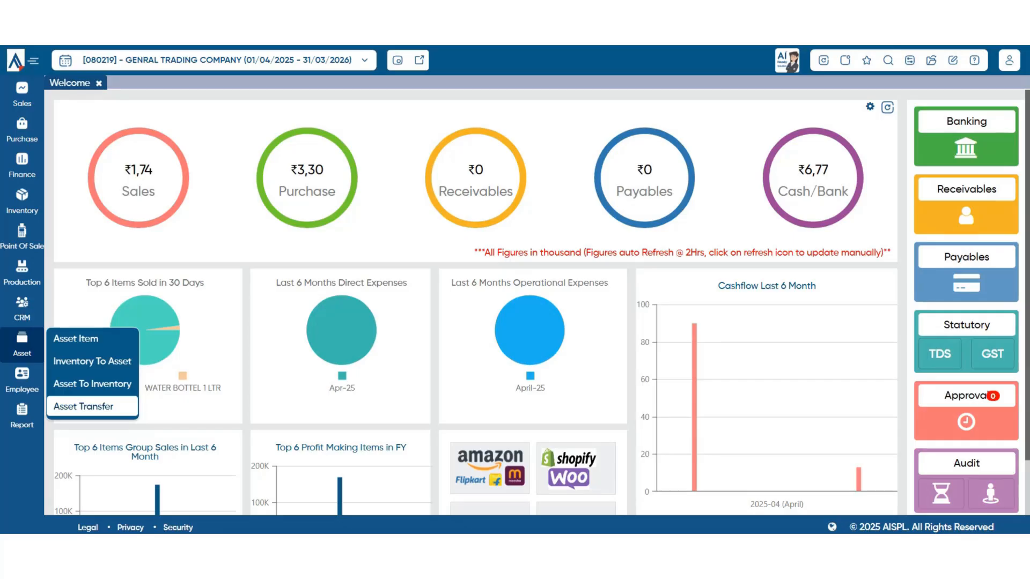
{"action": "left_click", "coordinate": [83, 407]}
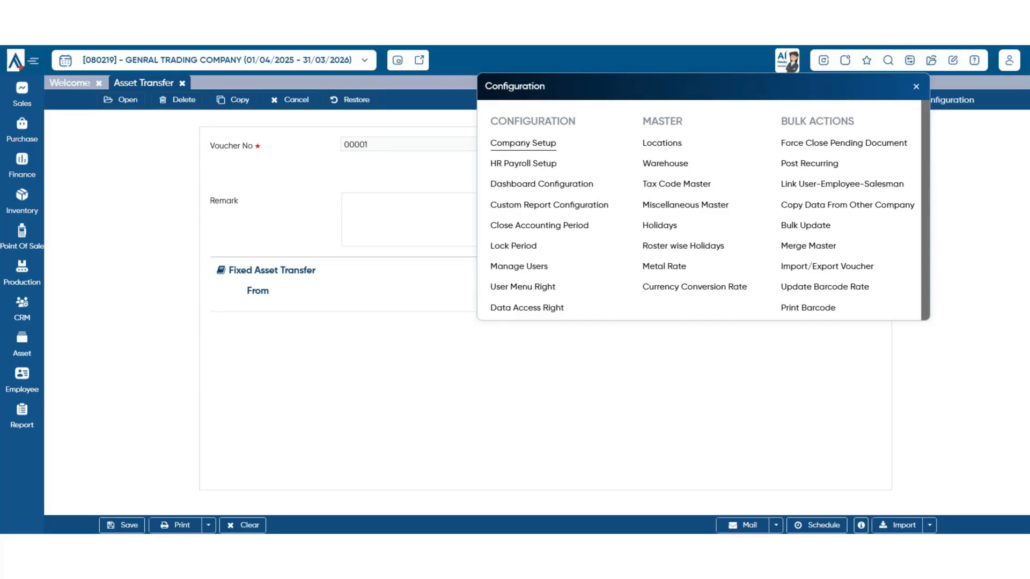
In Company Setup's inventory preferences, mark Fixed Asset HandsIn Attribute Field 1 as required with caption Employee and type Employee, and save
{"action": "left_click", "coordinate": [523, 142]}
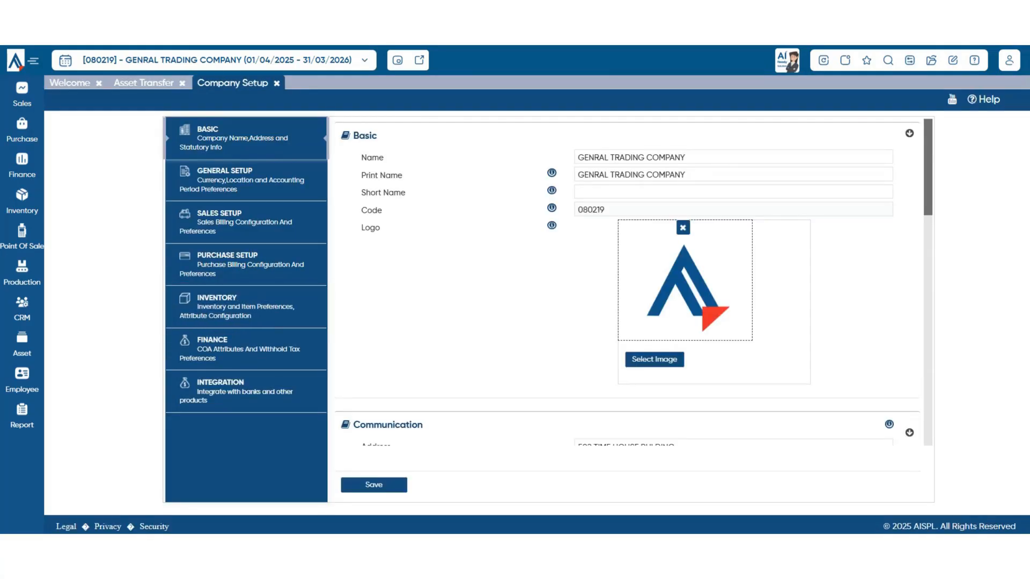
{"action": "left_click", "coordinate": [245, 307]}
{"action": "scroll", "coordinate": [627, 281], "scroll_direction": "down", "scroll_amount": 15}
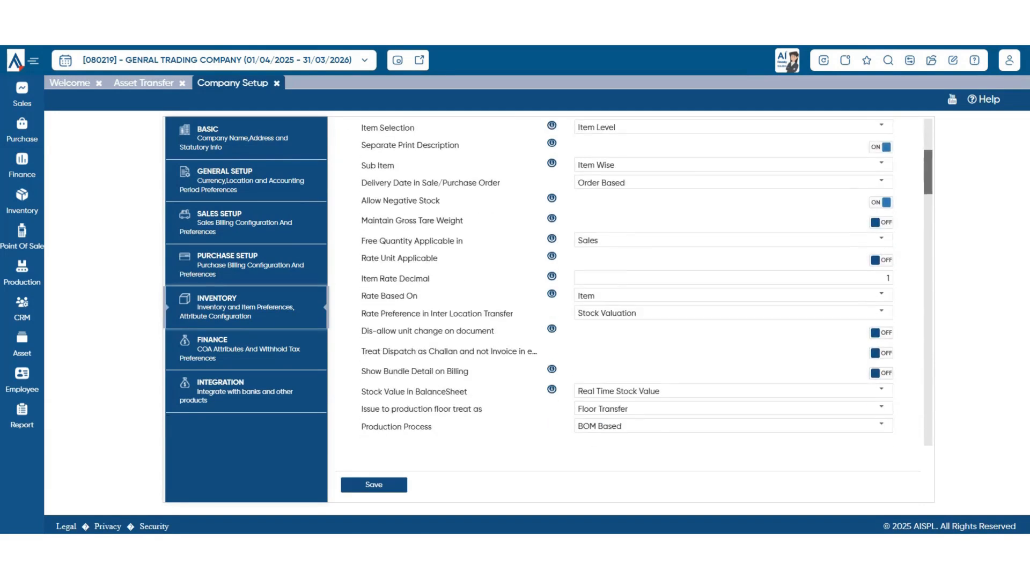
{"action": "scroll", "coordinate": [627, 282], "scroll_direction": "down", "scroll_amount": 15}
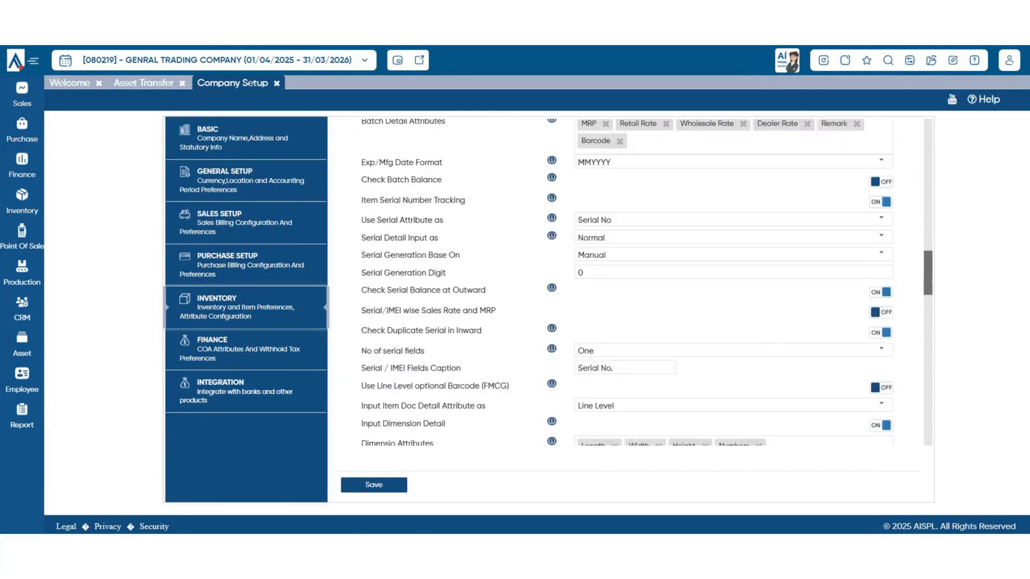
{"action": "scroll", "coordinate": [627, 282], "scroll_direction": "down", "scroll_amount": 3}
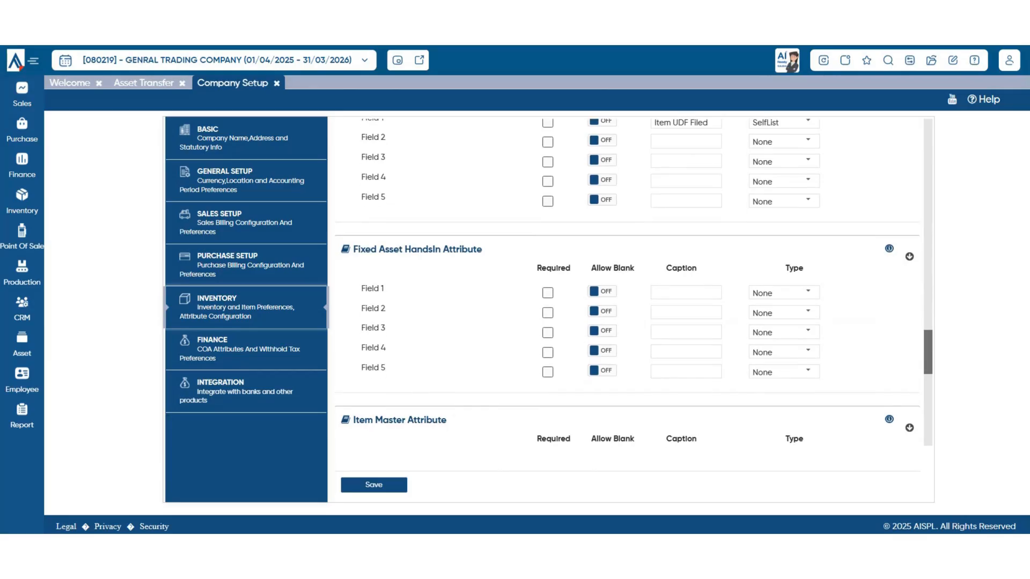
{"action": "left_click", "coordinate": [548, 293]}
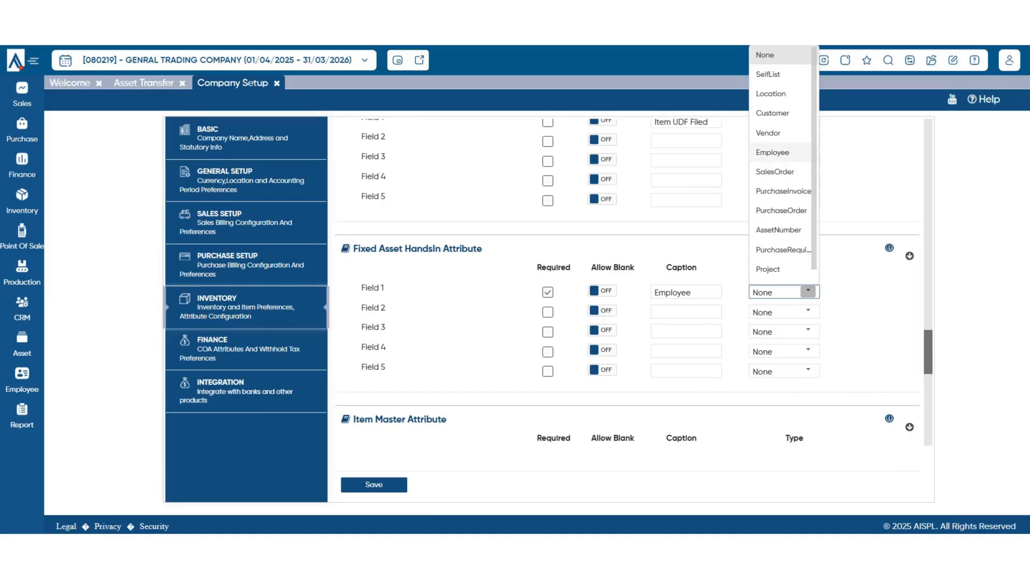
{"action": "left_click", "coordinate": [772, 152]}
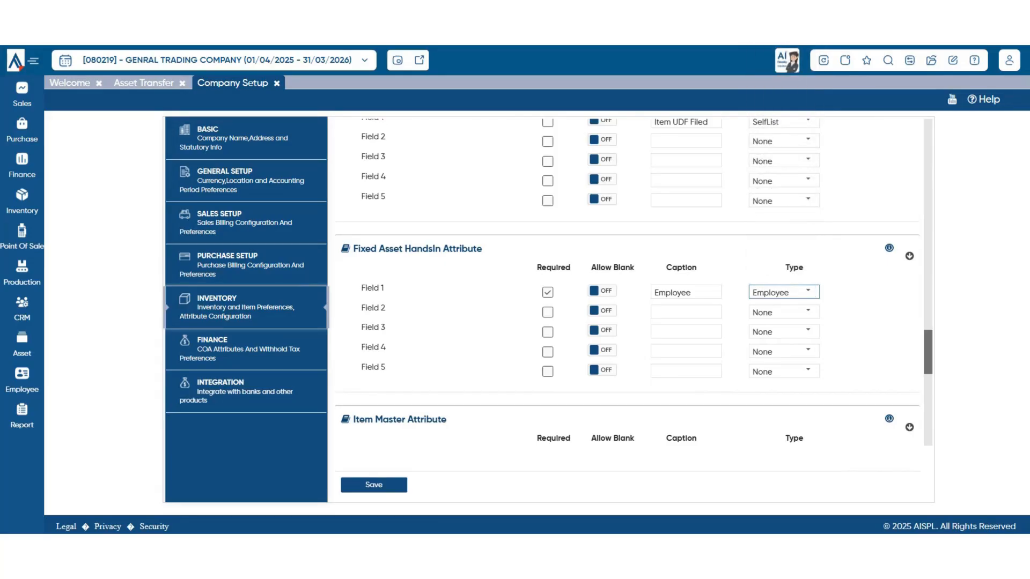
{"action": "left_click", "coordinate": [373, 485]}
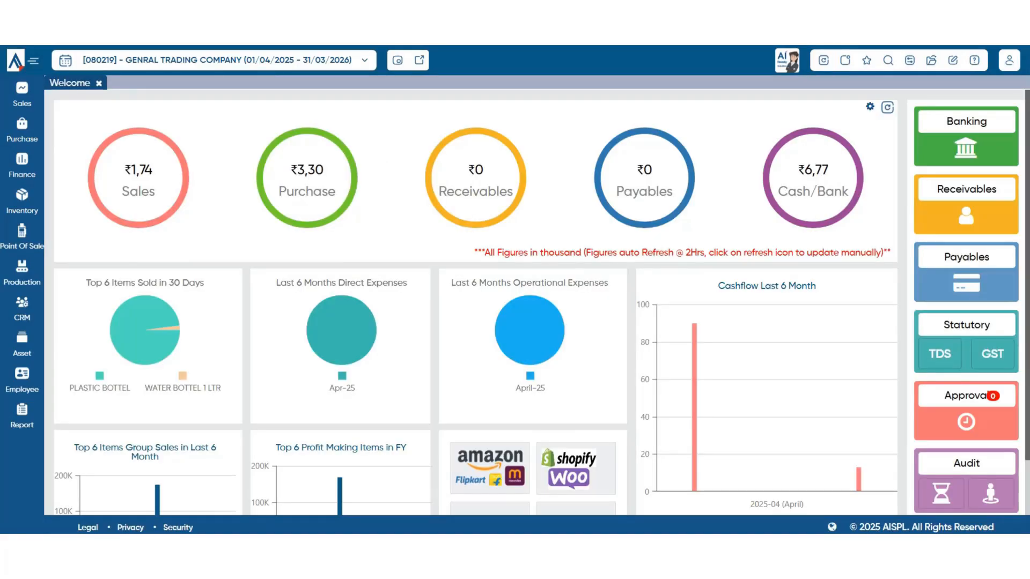
Refresh the application, agreeing to close all pages, and reopen the Asset Transfer voucher
{"action": "left_click", "coordinate": [823, 60]}
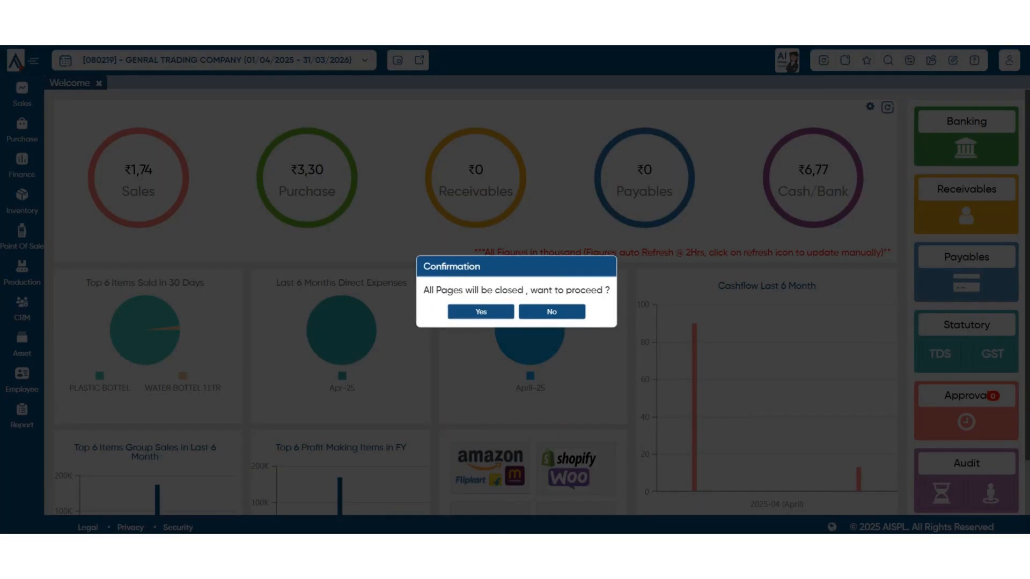
{"action": "left_click", "coordinate": [481, 312]}
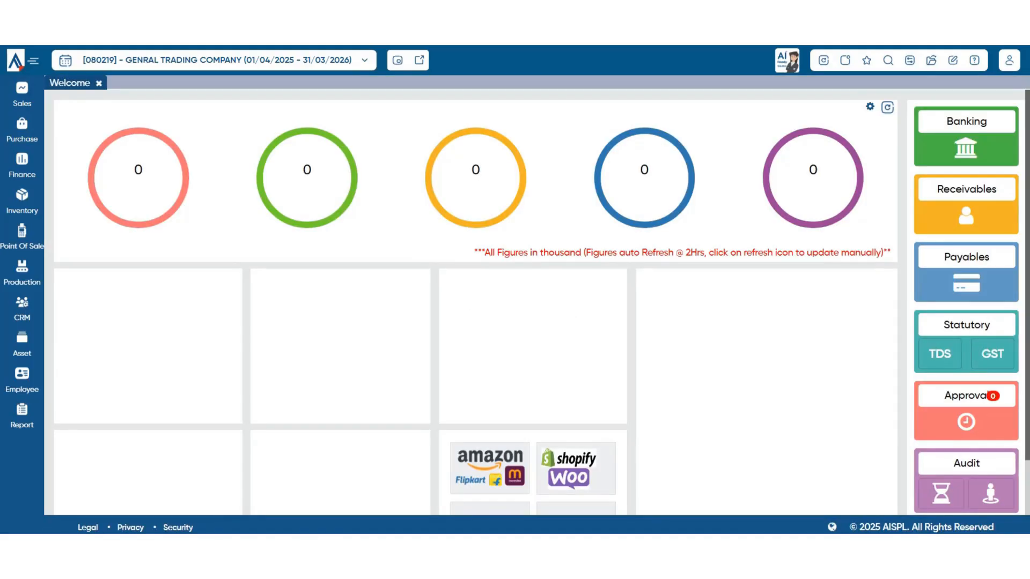
{"action": "mouse_move", "coordinate": [22, 345]}
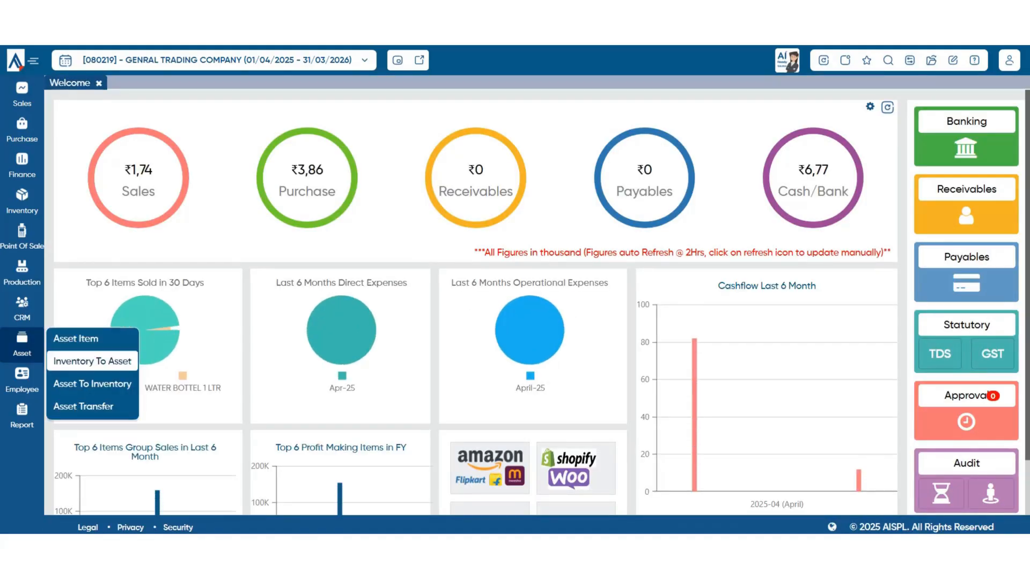
{"action": "left_click", "coordinate": [83, 406]}
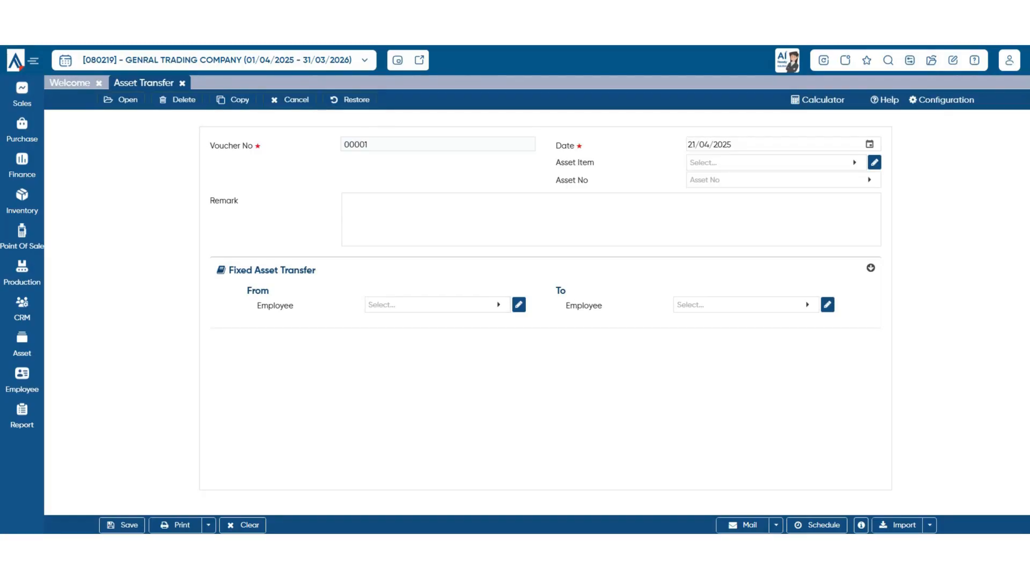
Choose Furniture as the transfer's asset item and look up its available asset numbers
{"action": "left_click", "coordinate": [772, 163]}
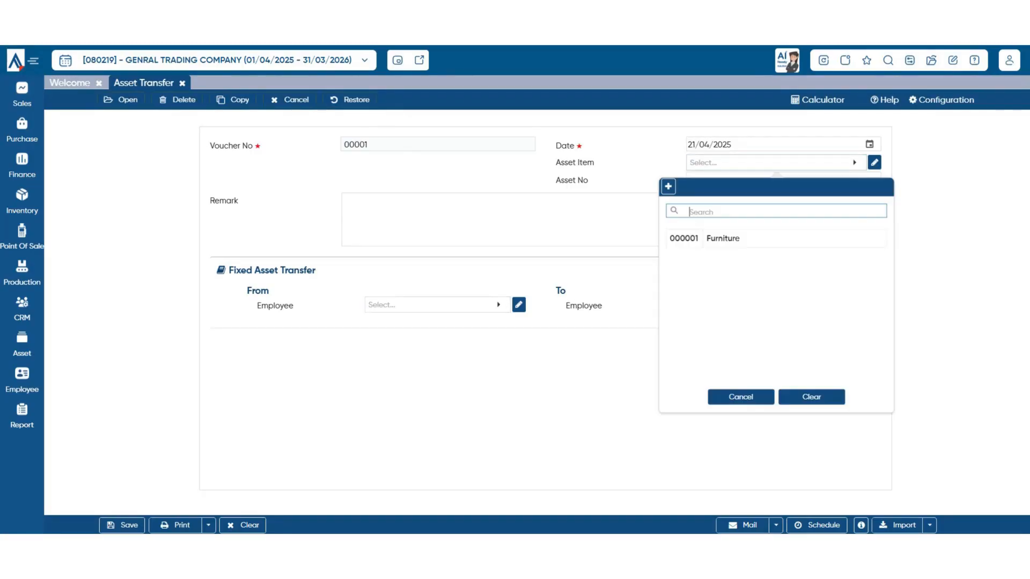
{"action": "left_click", "coordinate": [723, 239]}
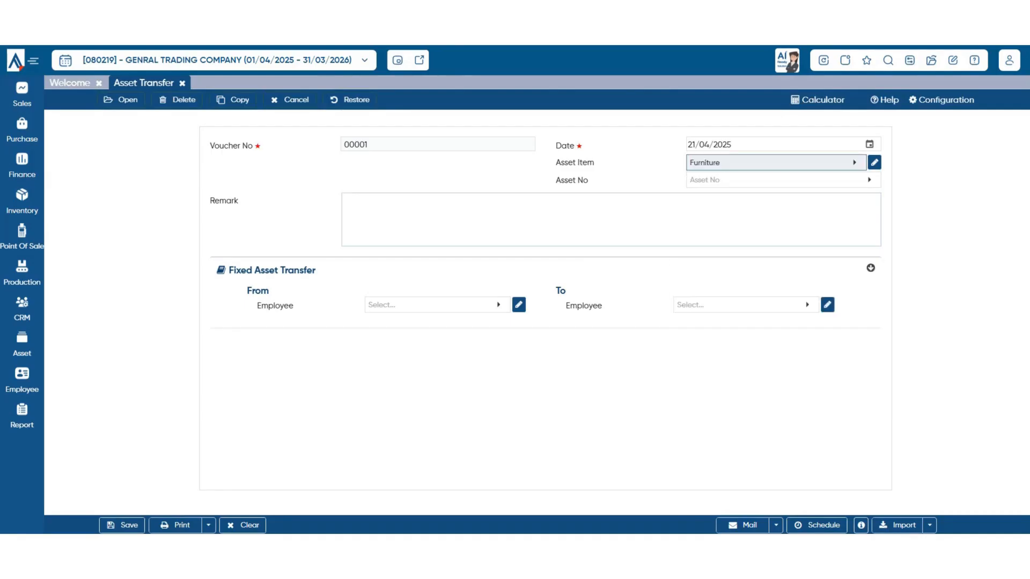
{"action": "left_click", "coordinate": [783, 180]}
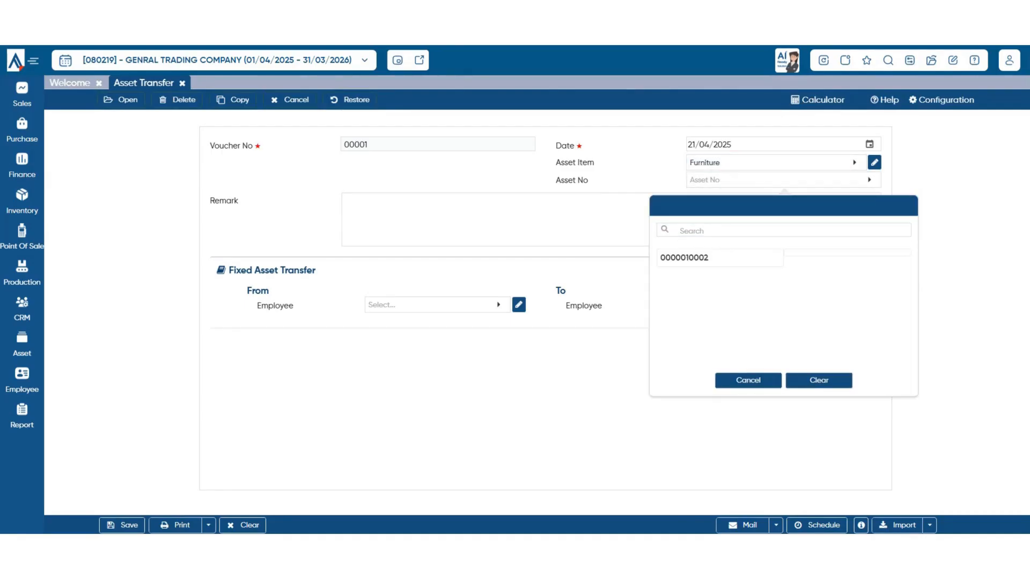
{"action": "left_click", "coordinate": [749, 380]}
Create new employees by name for the From and To sides of the Fixed Asset Transfer, and save the voucher
{"action": "left_click", "coordinate": [435, 305]}
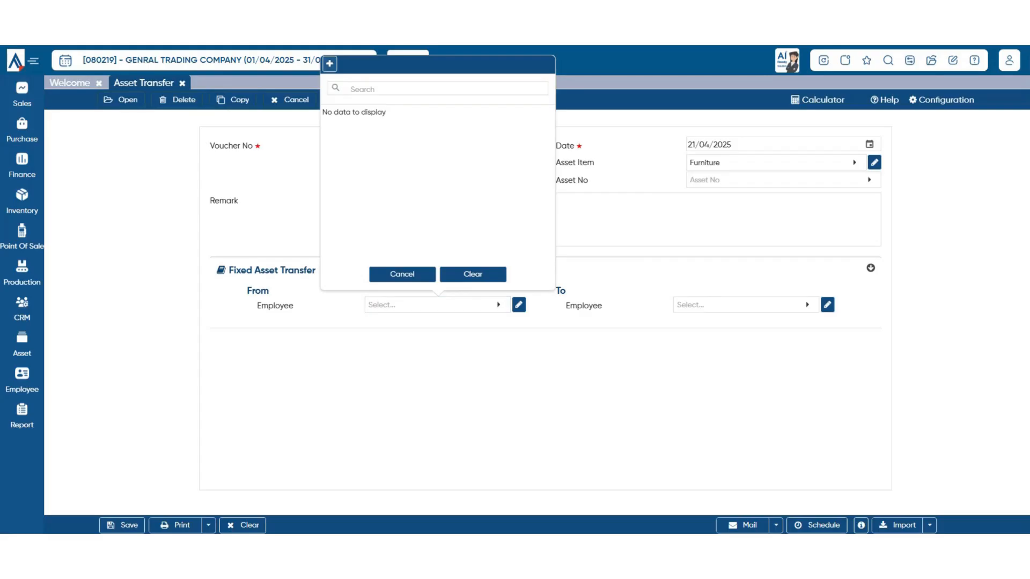
{"action": "left_click", "coordinate": [329, 64]}
{"action": "left_click", "coordinate": [473, 150]}
{"action": "type", "text": "Pulkit"}
{"action": "key", "text": "ctrl+a"}
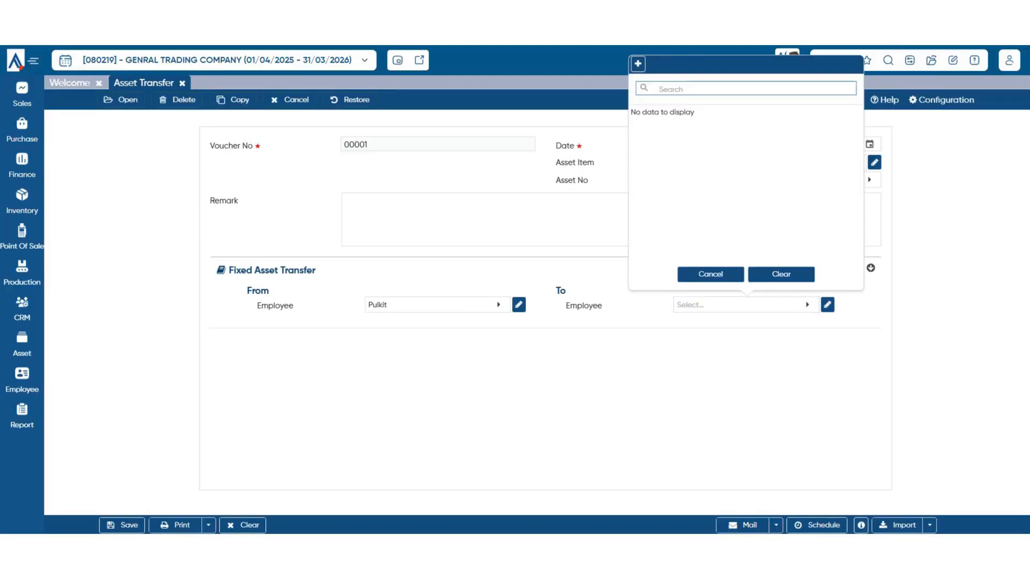
{"action": "left_click", "coordinate": [638, 64]}
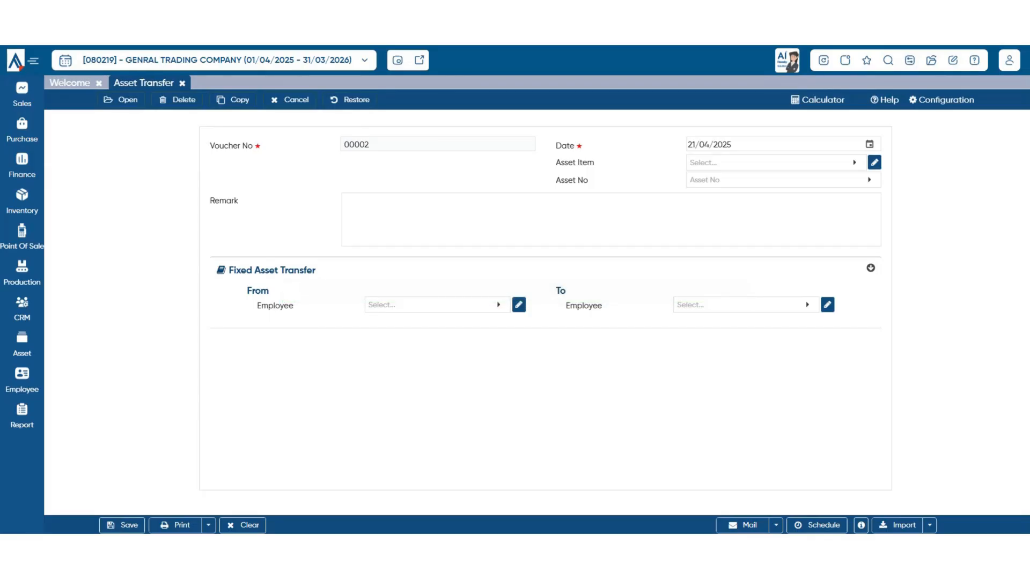
Open the list of saved asset transfers, filter it by the CurrentMonth quick period, and exit it
{"action": "key", "text": "Escape"}
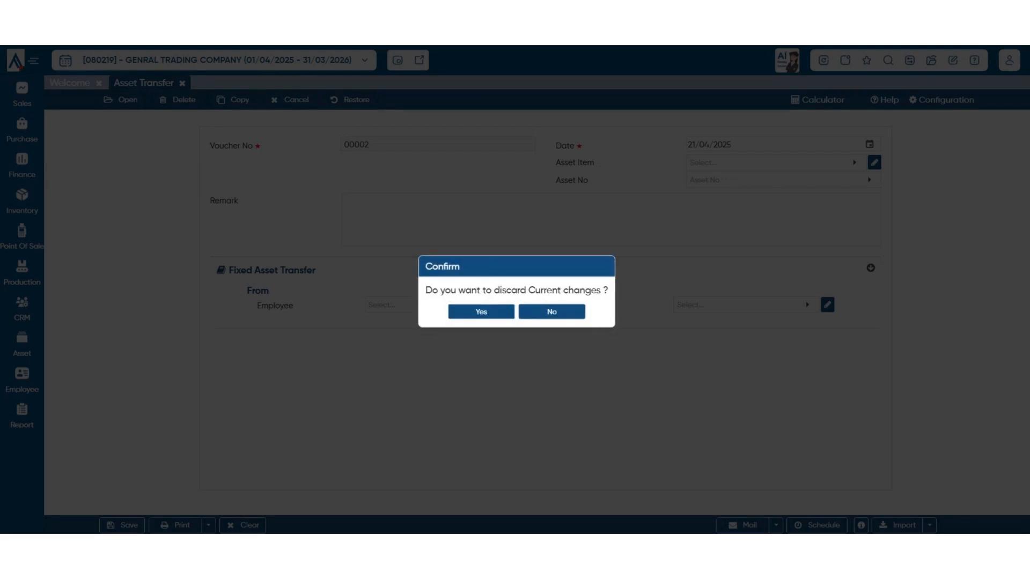
{"action": "key", "text": "Return"}
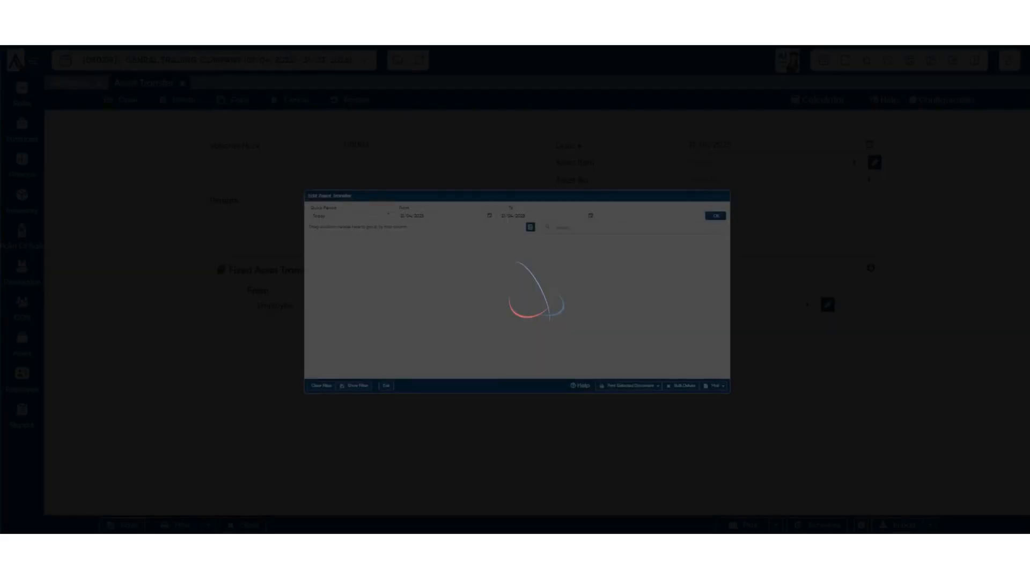
{"action": "left_click", "coordinate": [283, 153]}
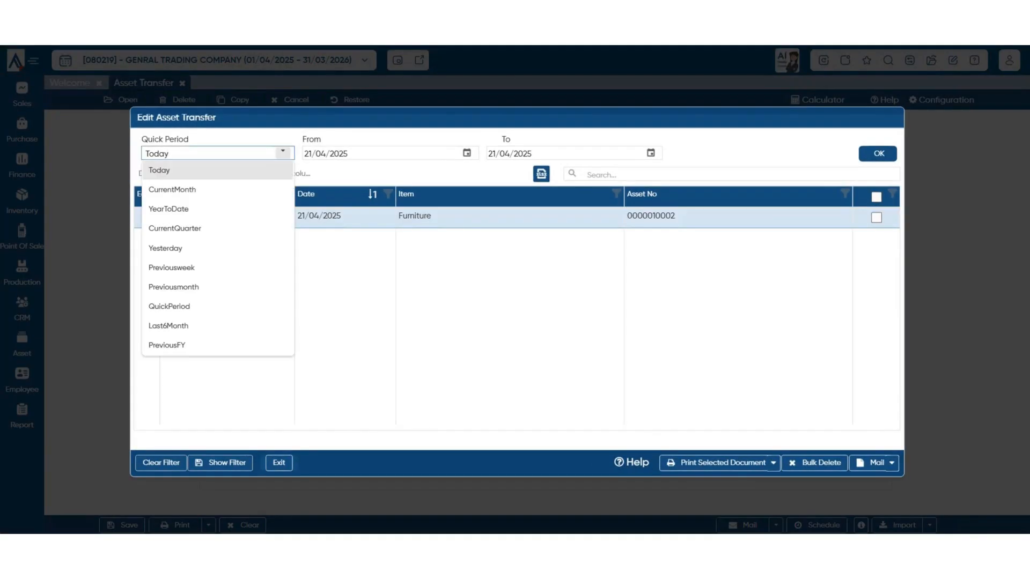
{"action": "key", "text": "Down"}
{"action": "key", "text": "Return"}
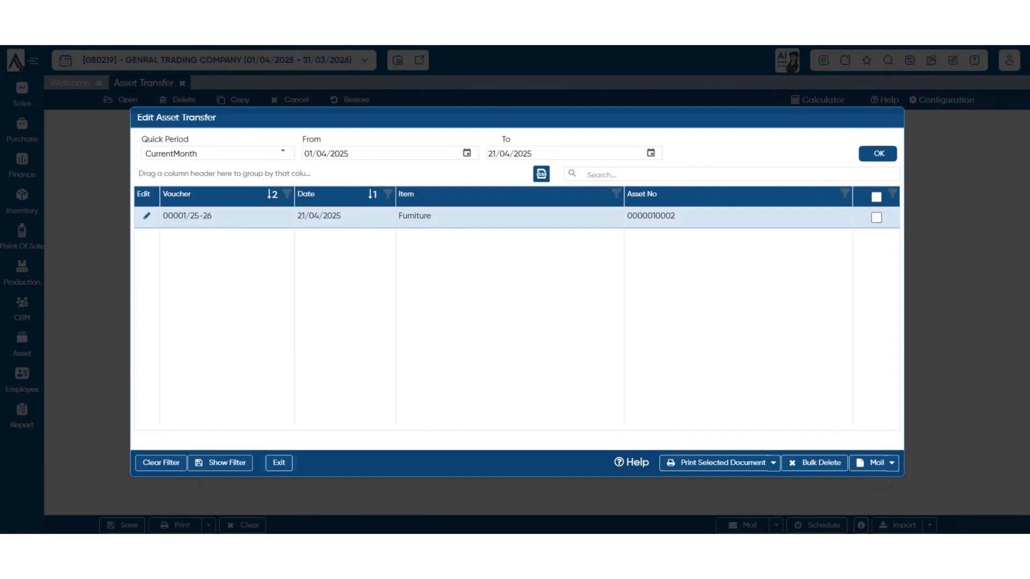
{"action": "key", "text": "Escape"}
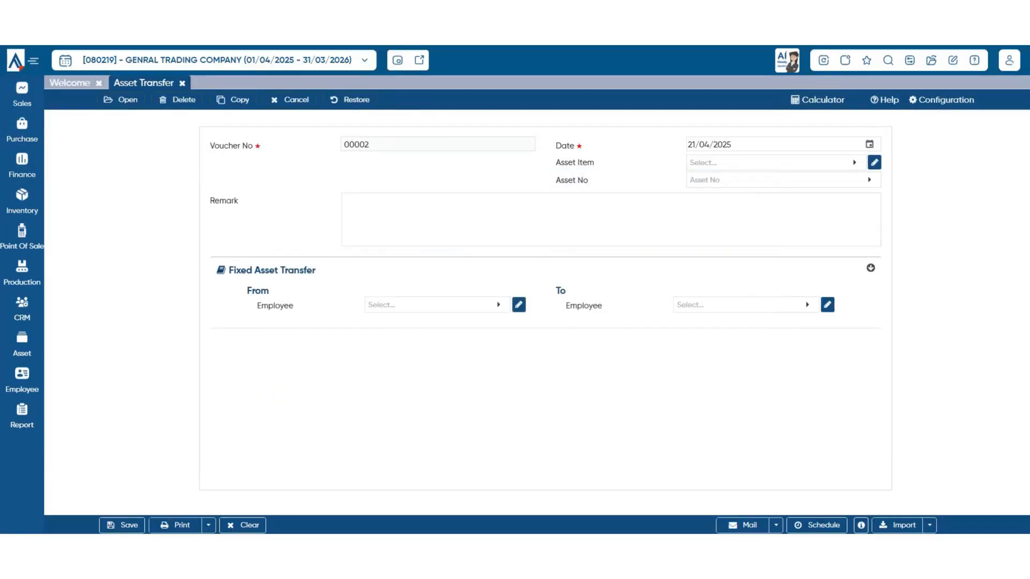
Close the Asset Transfer voucher and check the selectable inventory items in an Inventory To Asset voucher without choosing one
{"action": "left_click", "coordinate": [182, 83]}
{"action": "left_click", "coordinate": [22, 343]}
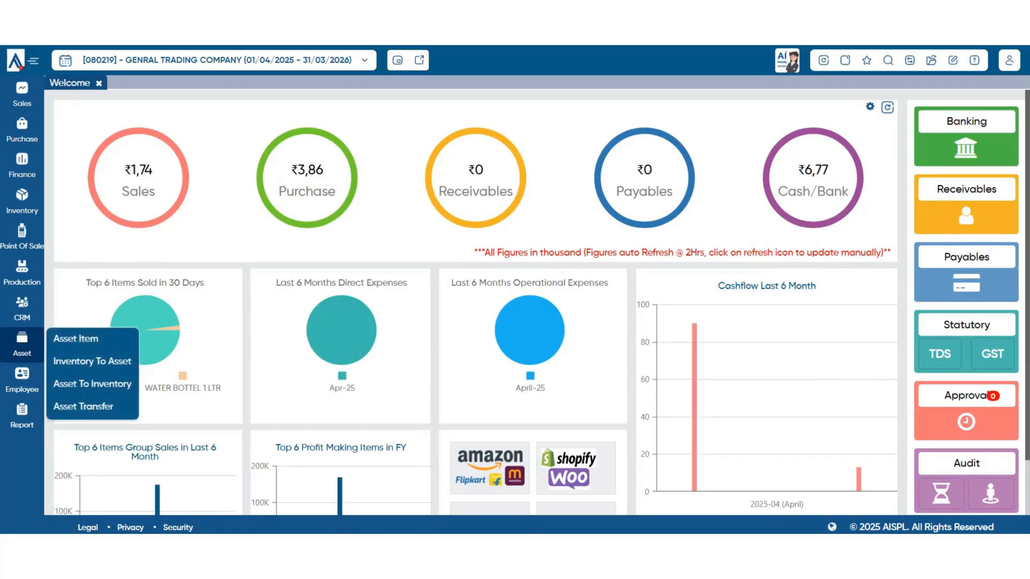
{"action": "left_click", "coordinate": [92, 361]}
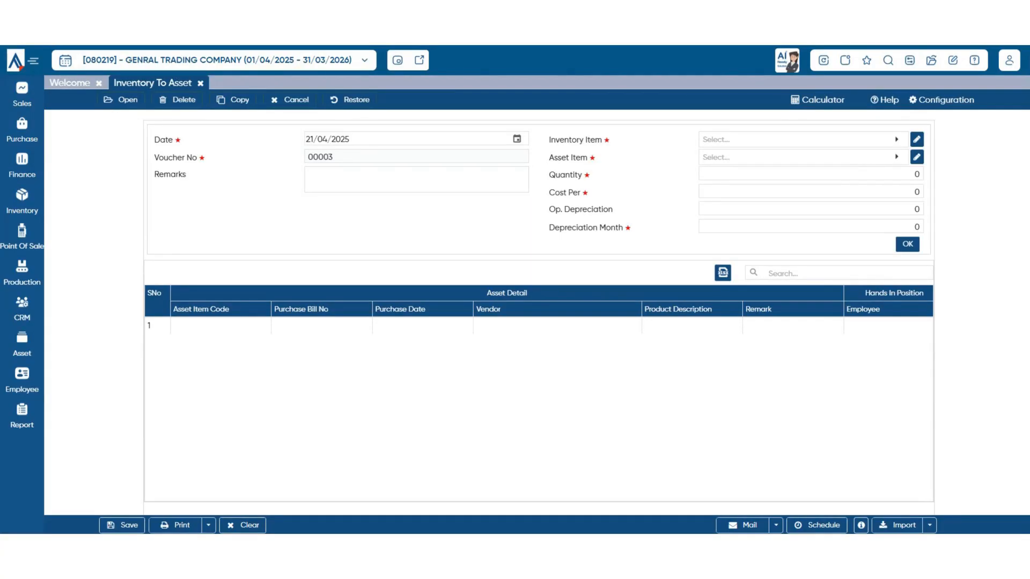
{"action": "left_click", "coordinate": [803, 139]}
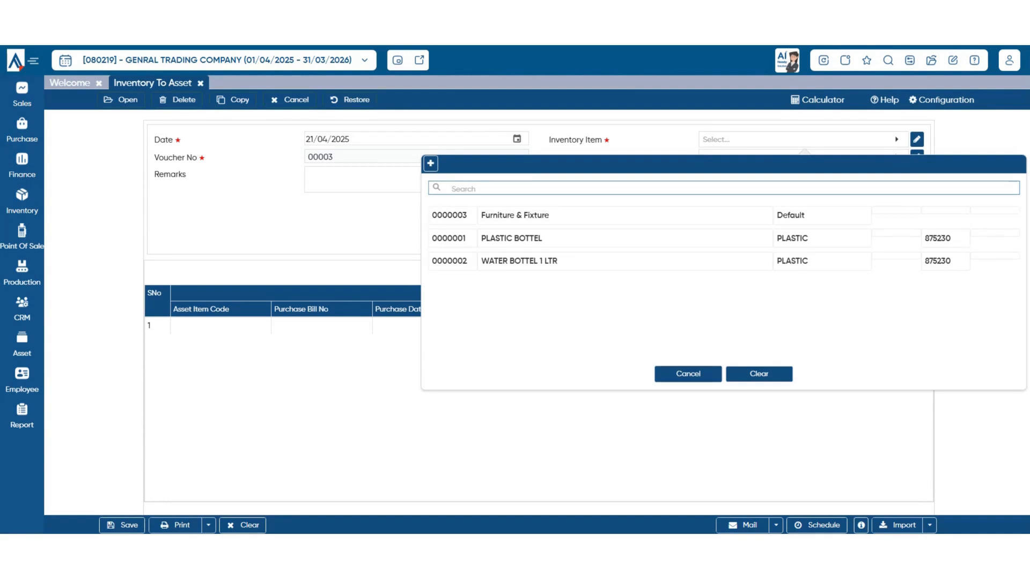
{"action": "left_click", "coordinate": [688, 374]}
{"action": "left_click", "coordinate": [200, 83]}
View the Asset Register from the Assets reports, and return to the full report list
{"action": "mouse_move", "coordinate": [22, 415]}
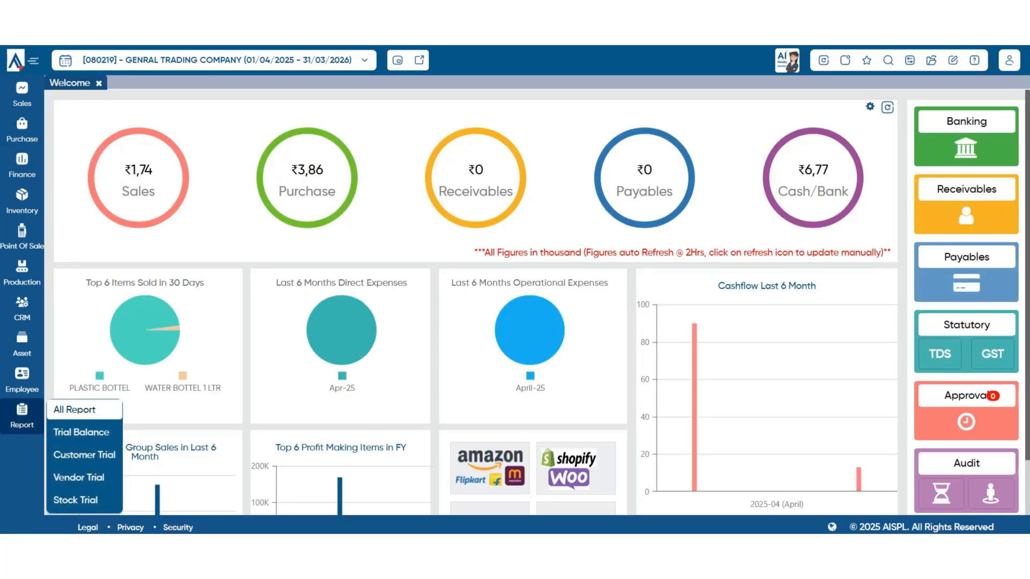
{"action": "left_click", "coordinate": [74, 409]}
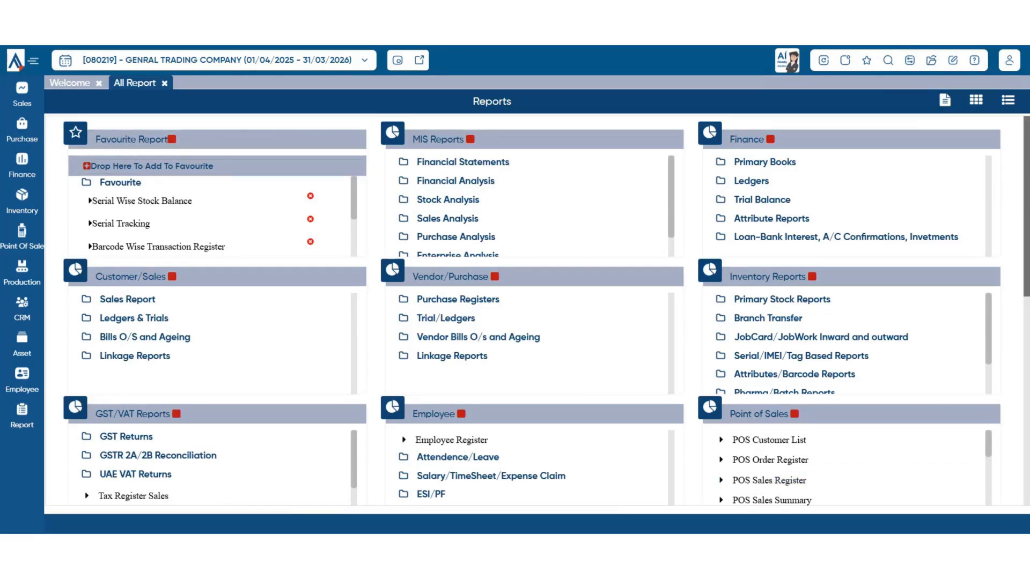
{"action": "scroll", "coordinate": [853, 344], "scroll_direction": "down", "scroll_amount": 1}
{"action": "scroll", "coordinate": [531, 215], "scroll_direction": "down", "scroll_amount": 6}
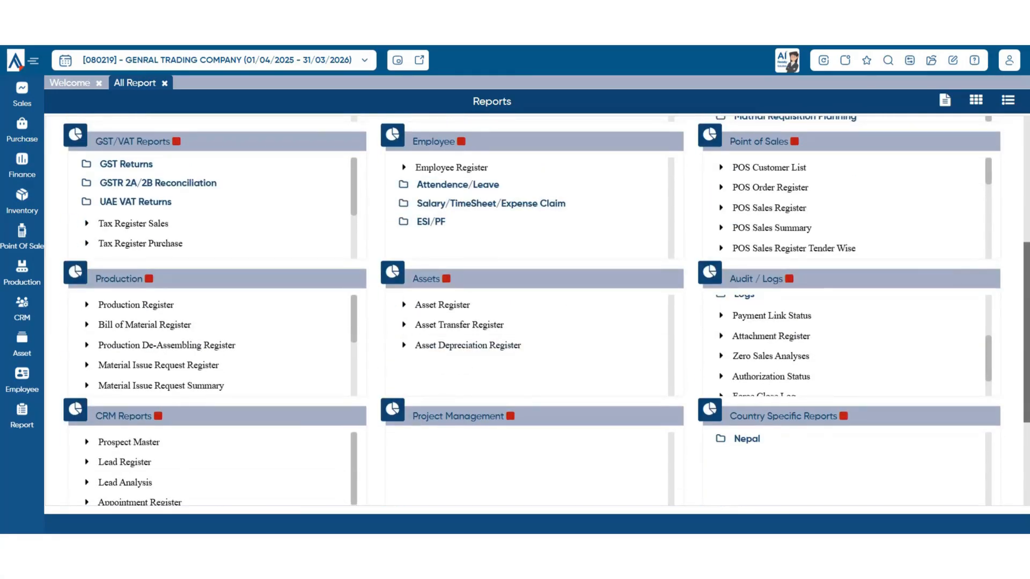
{"action": "left_click", "coordinate": [442, 304]}
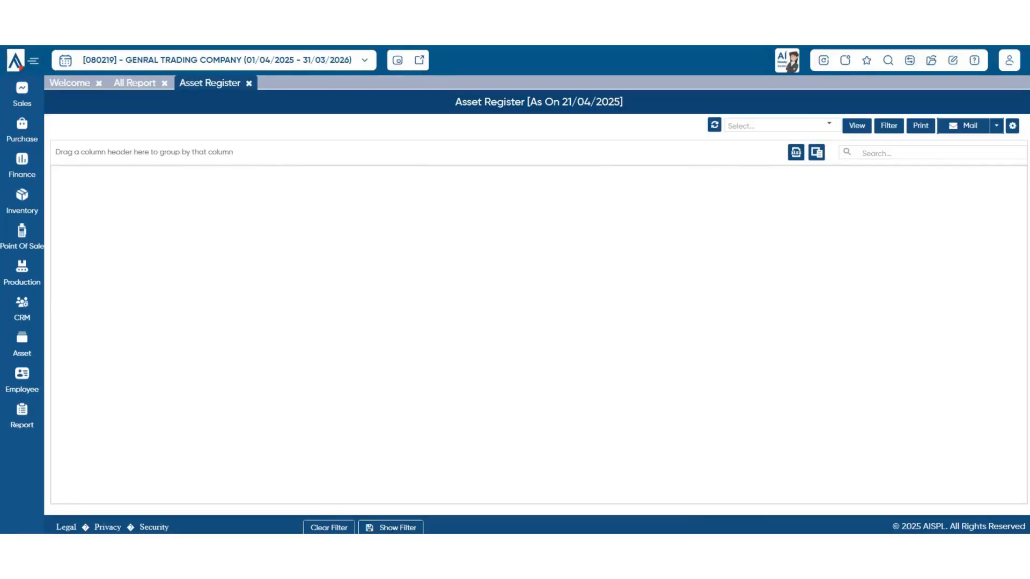
{"action": "left_click", "coordinate": [135, 83]}
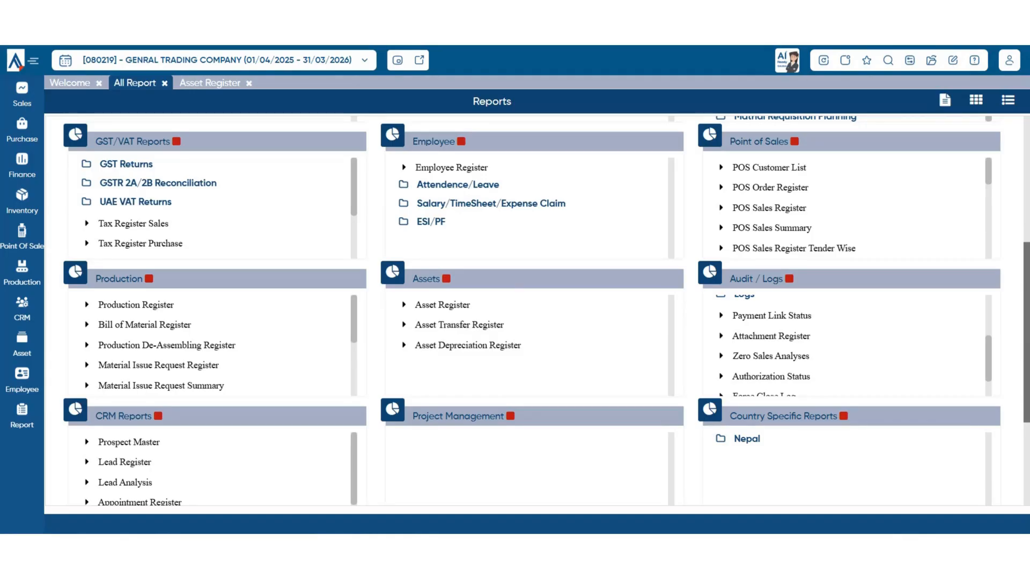
Open Company Setup's finance preferences and open the GL selection in the first Depreciation Rate row
{"action": "left_click", "coordinate": [910, 60]}
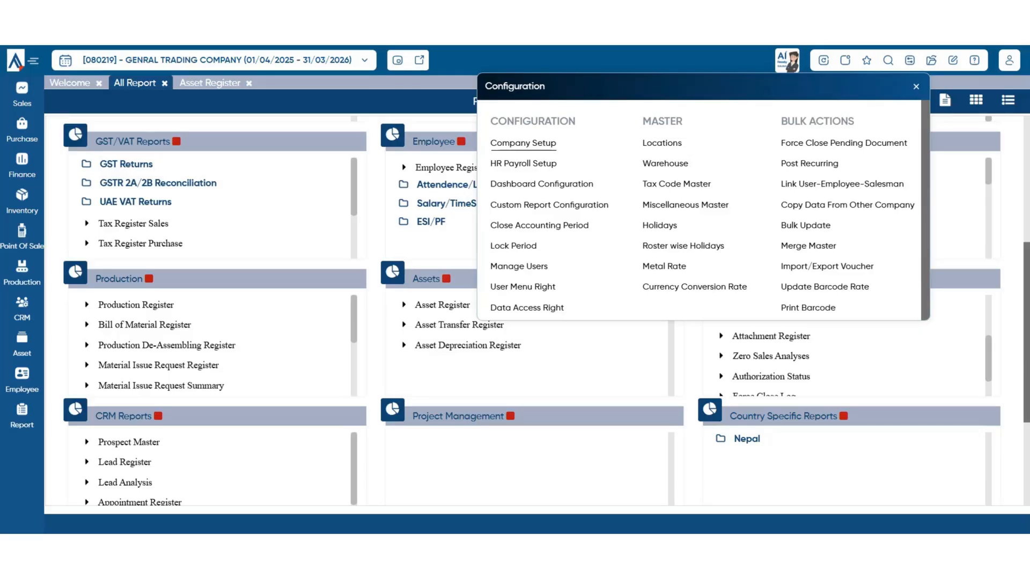
{"action": "left_click", "coordinate": [523, 143]}
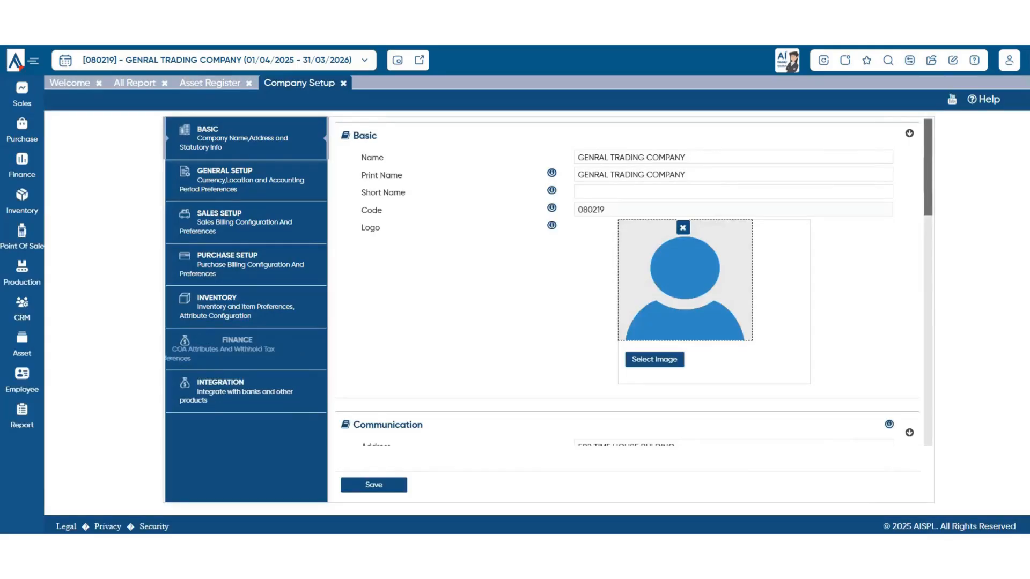
{"action": "left_click", "coordinate": [231, 349]}
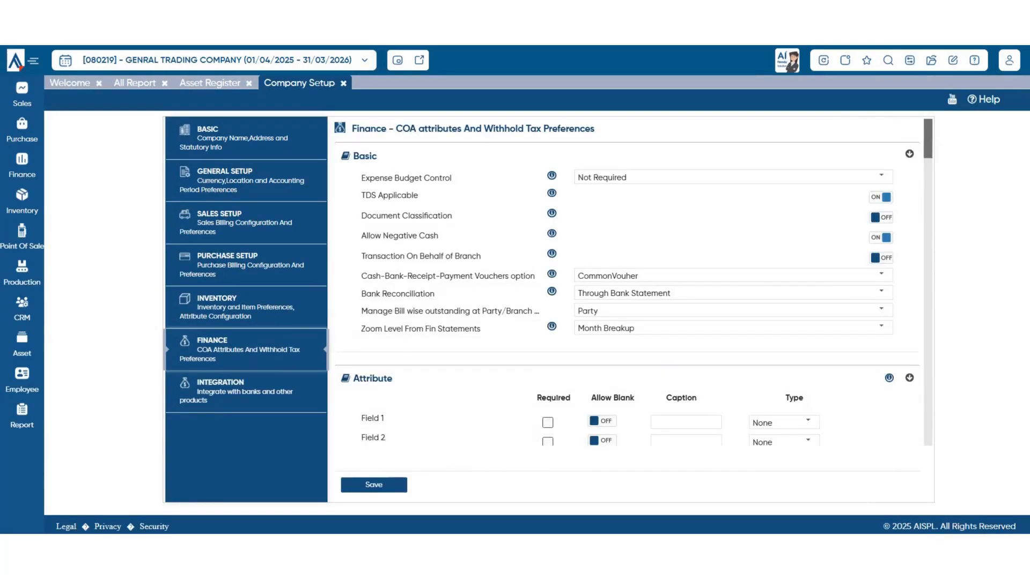
{"action": "scroll", "coordinate": [627, 284], "scroll_direction": "down", "scroll_amount": 15}
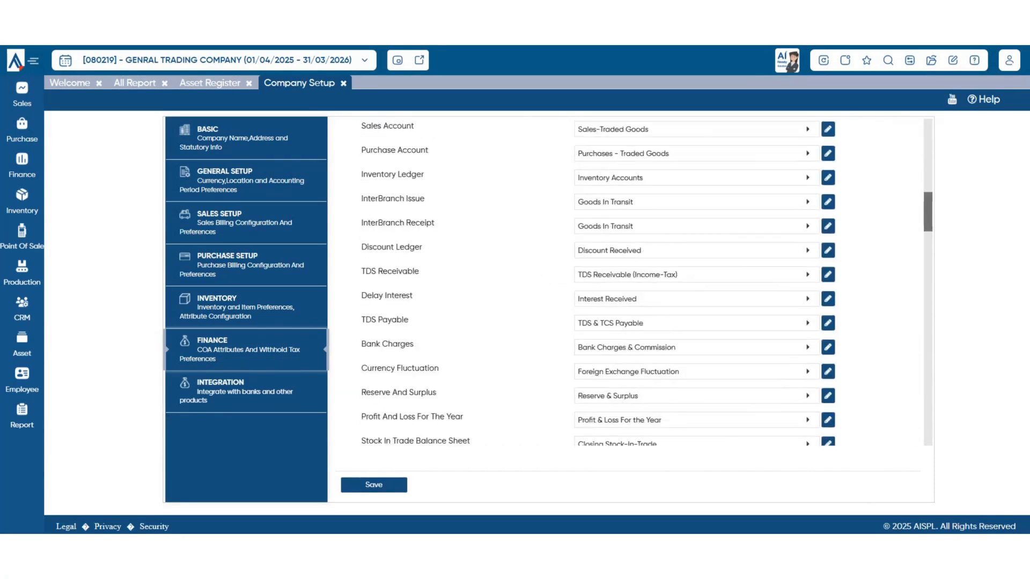
{"action": "scroll", "coordinate": [628, 284], "scroll_direction": "down", "scroll_amount": 12}
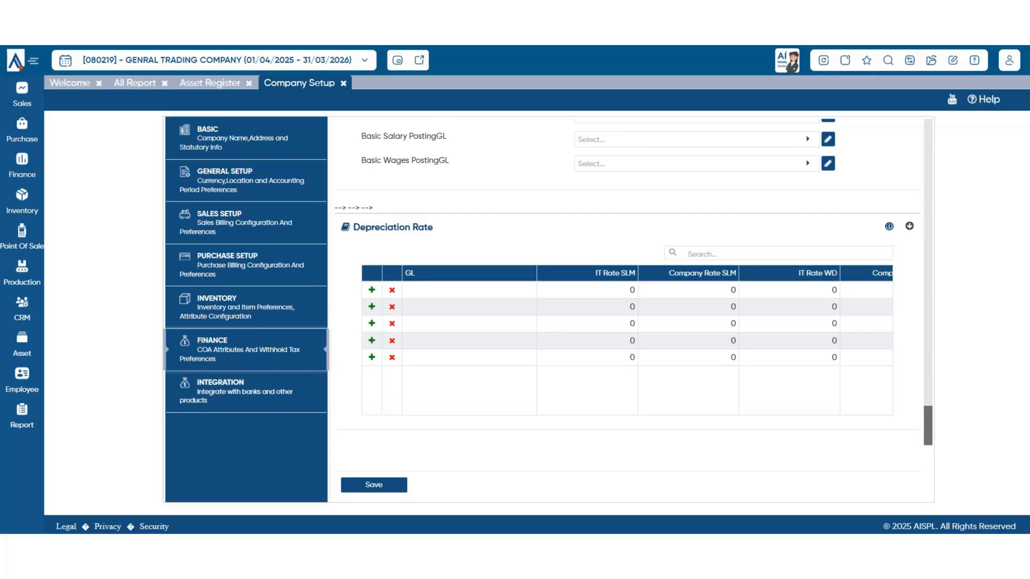
{"action": "left_click", "coordinate": [469, 290]}
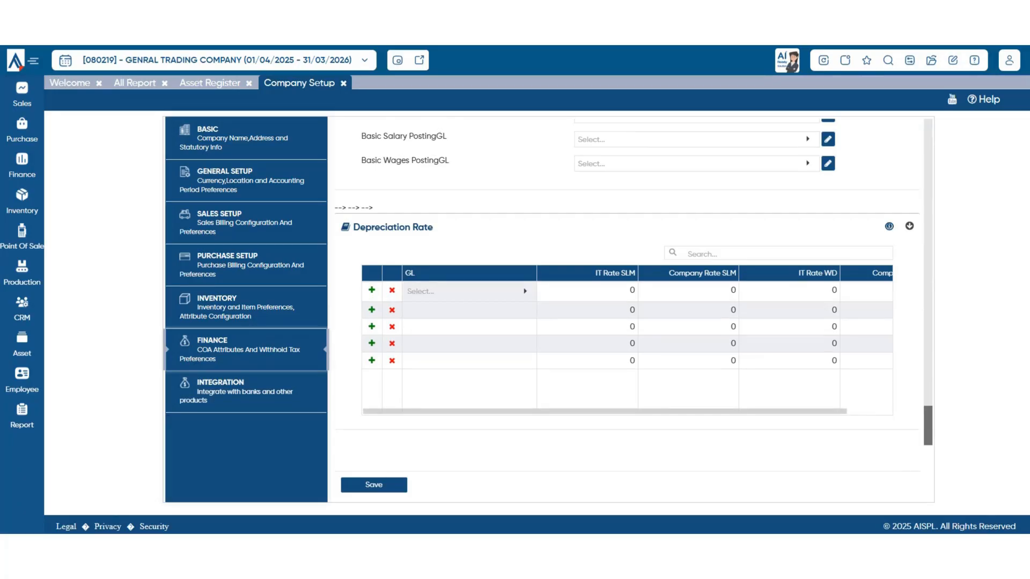